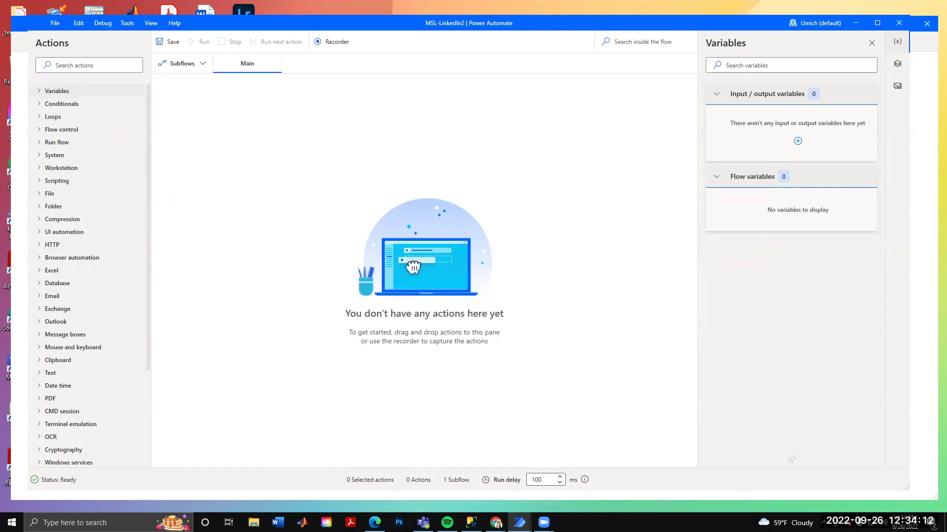
Switch to LinkedIn in Chrome, search for "medical science liaison" and limit the results to People
key("alt+Tab")
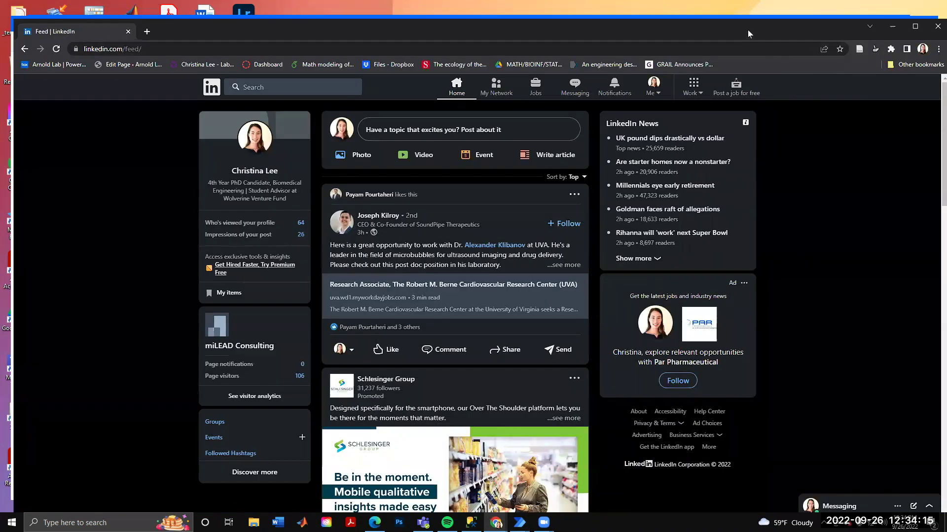
left_click_drag(748, 30, 735, 27)
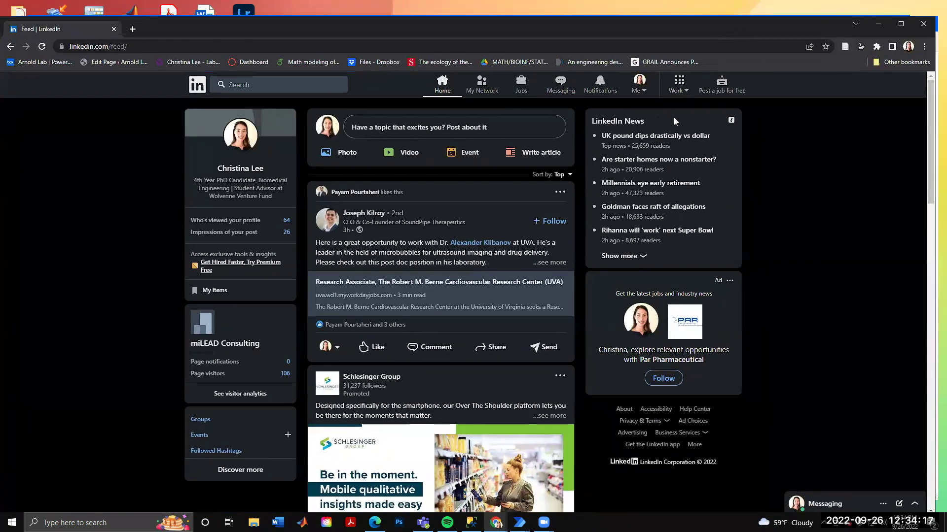
left_click(272, 84)
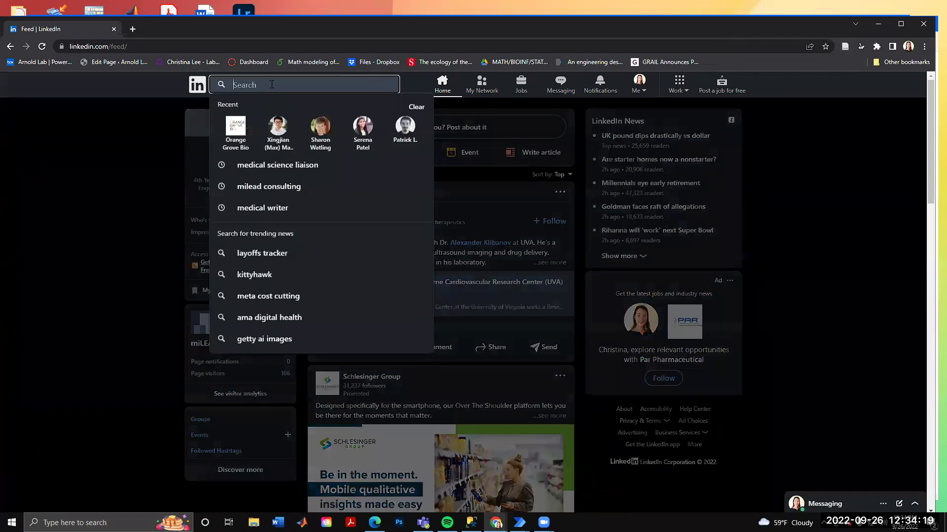
type("medical")
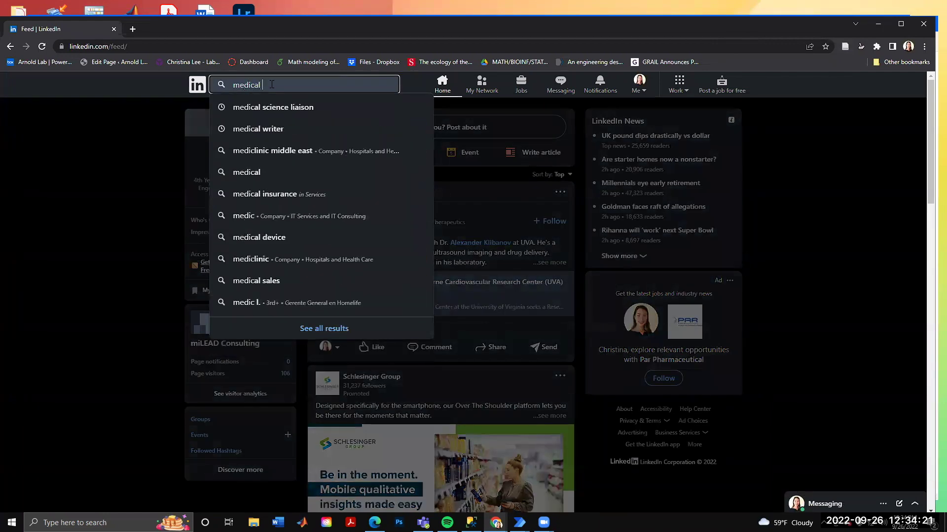
left_click(271, 110)
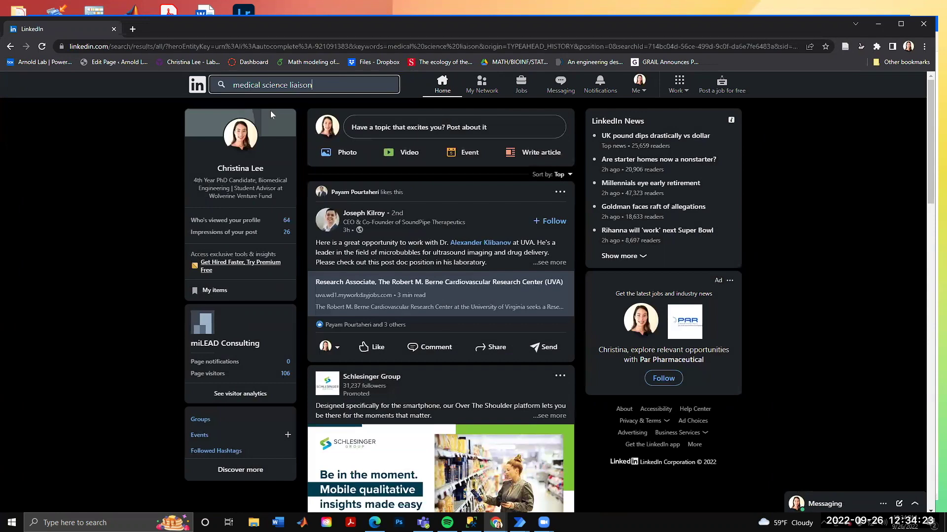
left_click(278, 113)
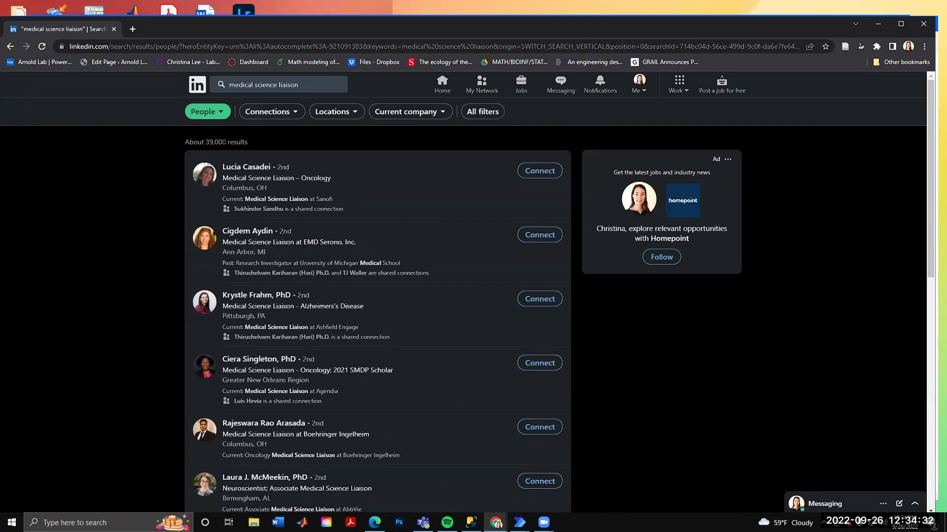
Filter the people results by the school University of Michigan and show the results
left_click(472, 112)
scroll(749, 298, "down", 3)
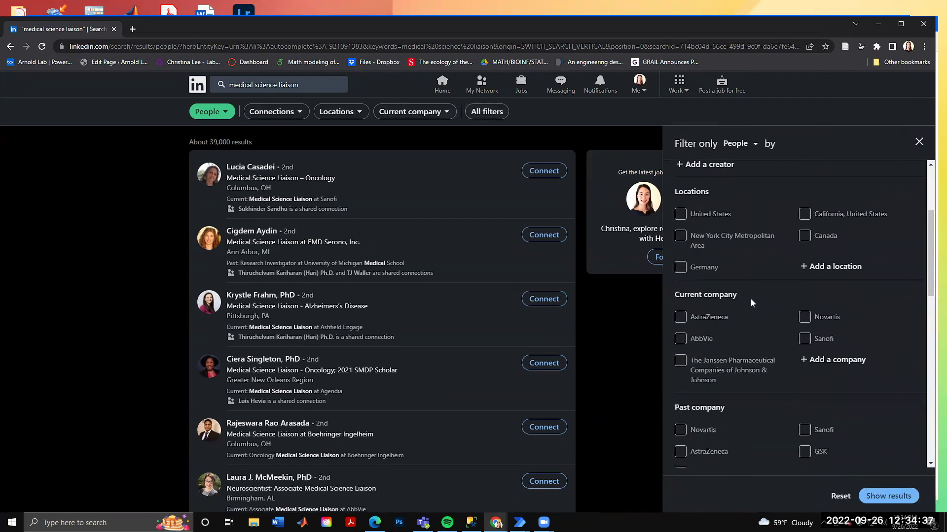
scroll(750, 299, "down", 4)
left_click(839, 373)
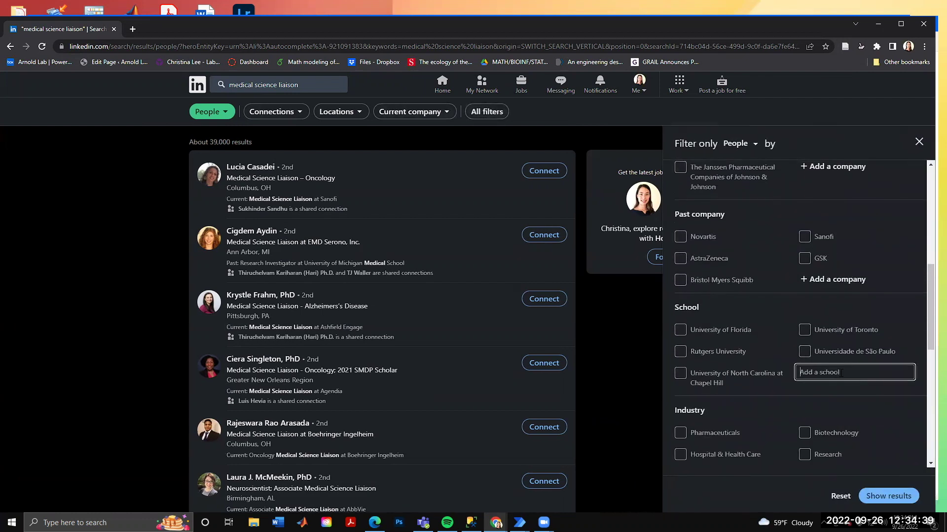
type("Uni")
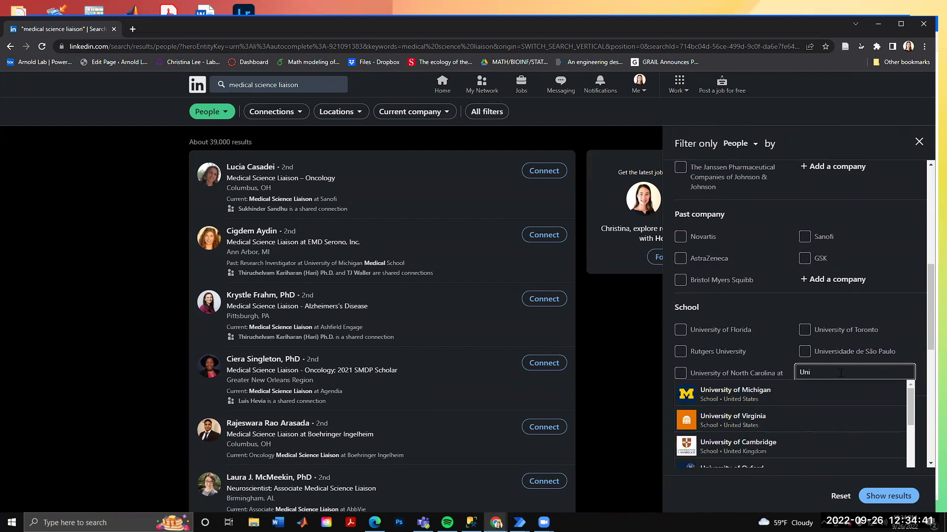
left_click(827, 394)
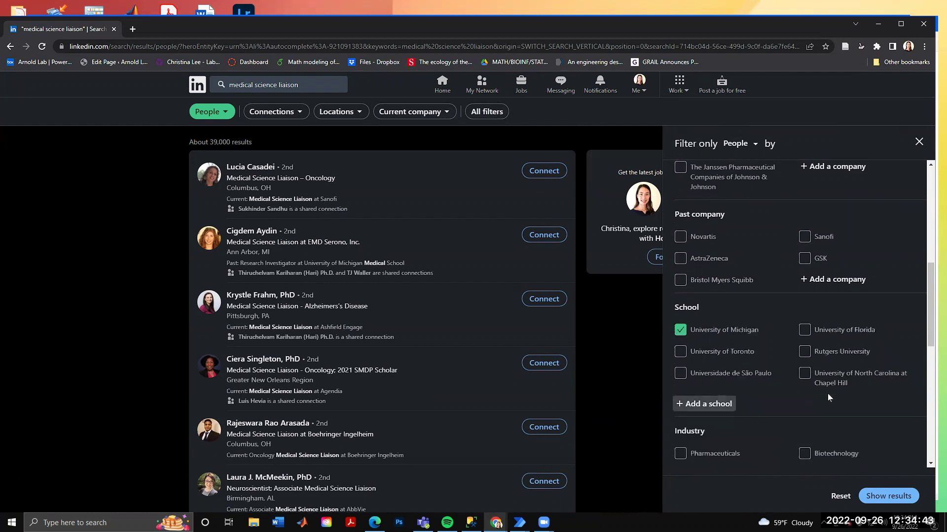
left_click(895, 493)
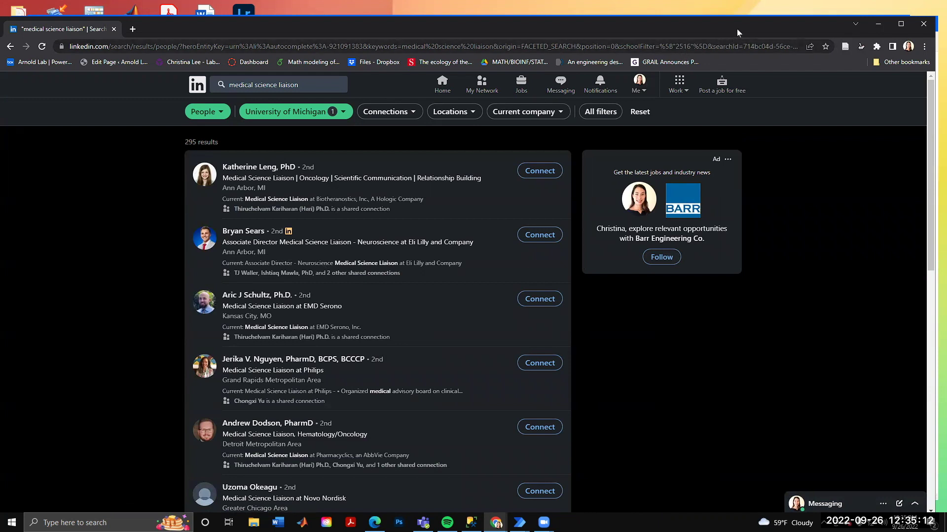
left_click_drag(737, 28, 737, 22)
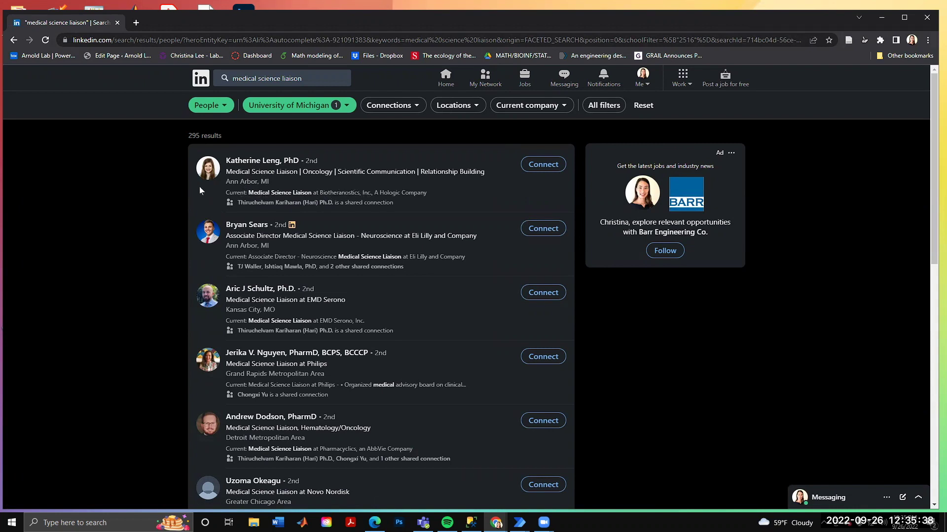
scroll(164, 209, "down", 2)
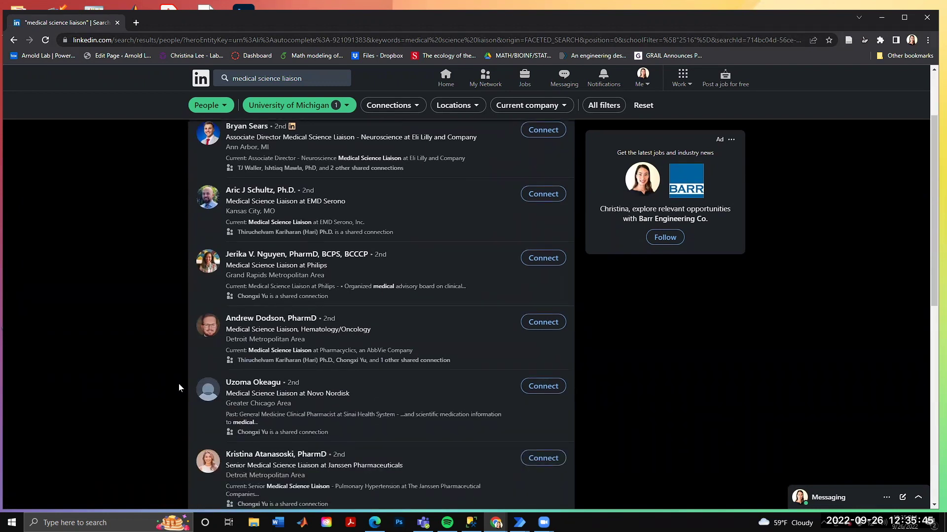
scroll(134, 366, "up", 2)
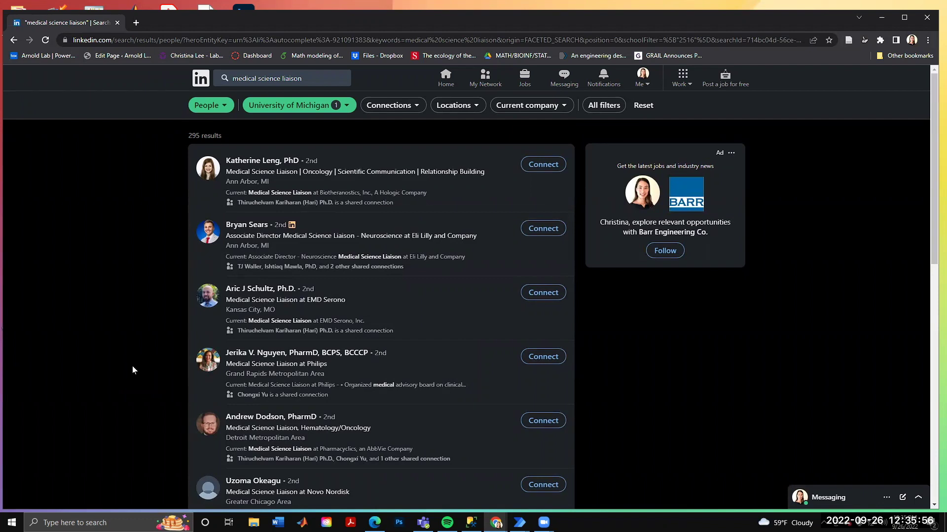
Return to Power Automate and add a Launch new Chrome action to the Main flow with launch mode Launch new Instance
left_click(884, 18)
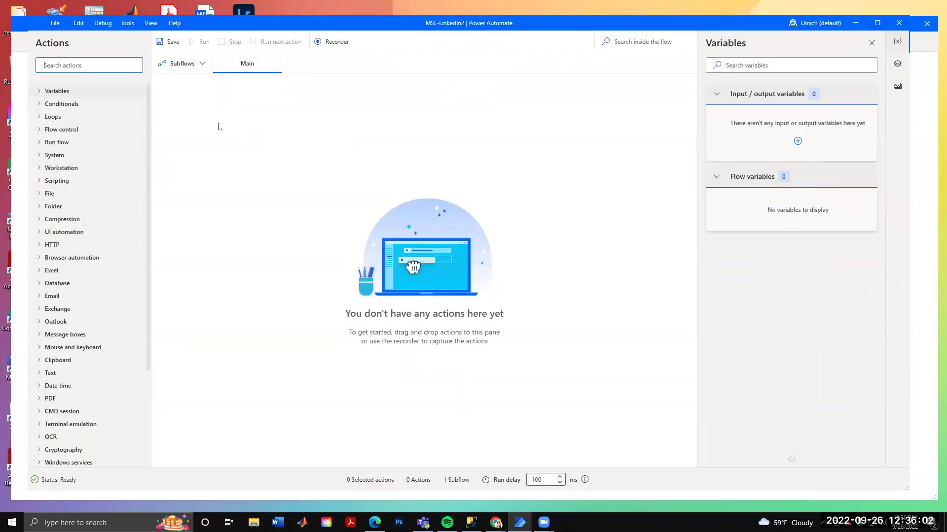
left_click(40, 259)
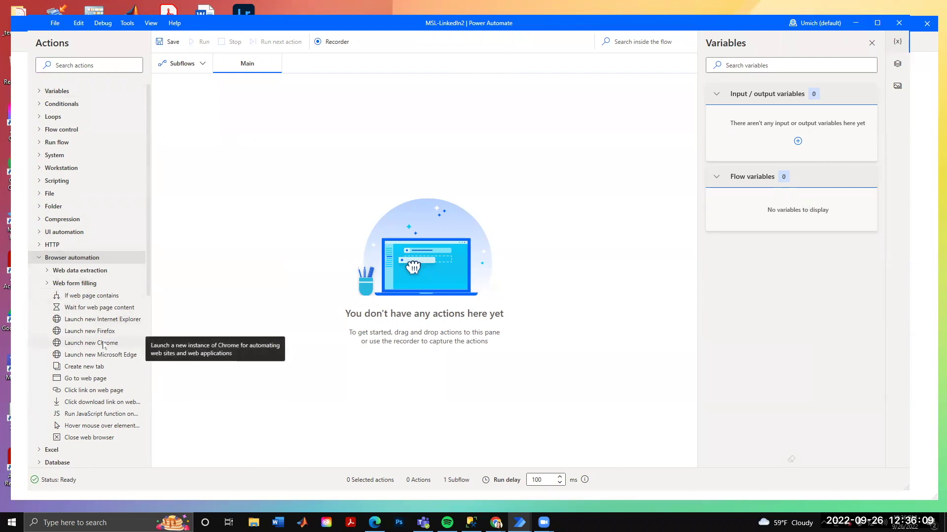
left_click_drag(98, 343, 294, 102)
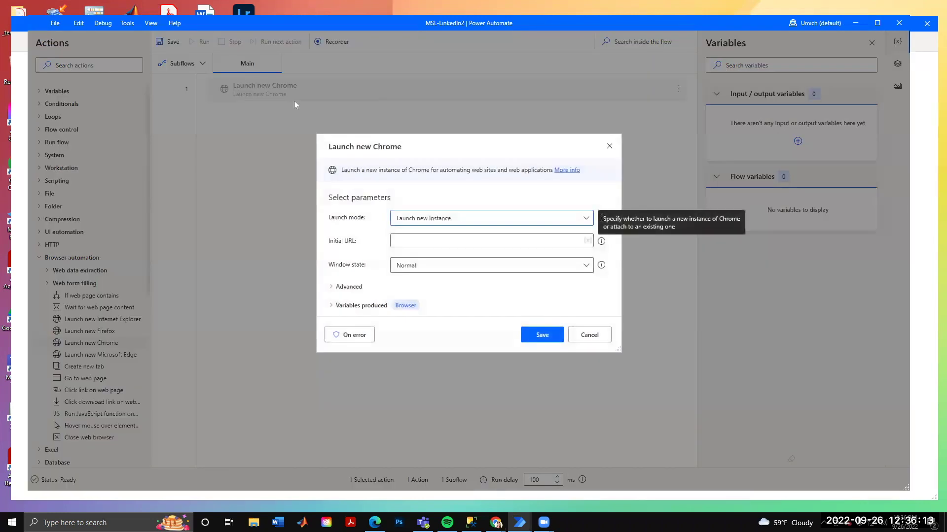
left_click(461, 222)
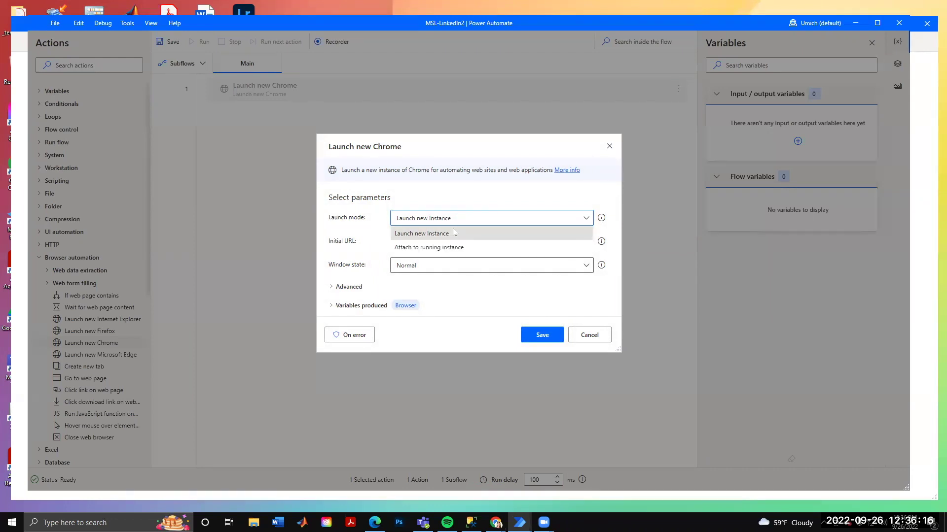
left_click(451, 232)
left_click(412, 240)
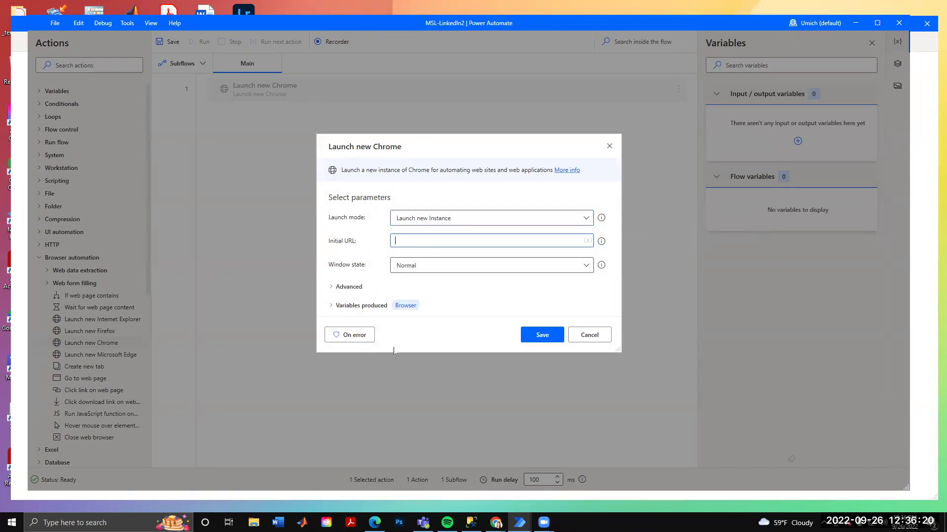
Switch to the LinkedIn search window, open page 2 of the results and copy its full URL
mouse_move(496, 522)
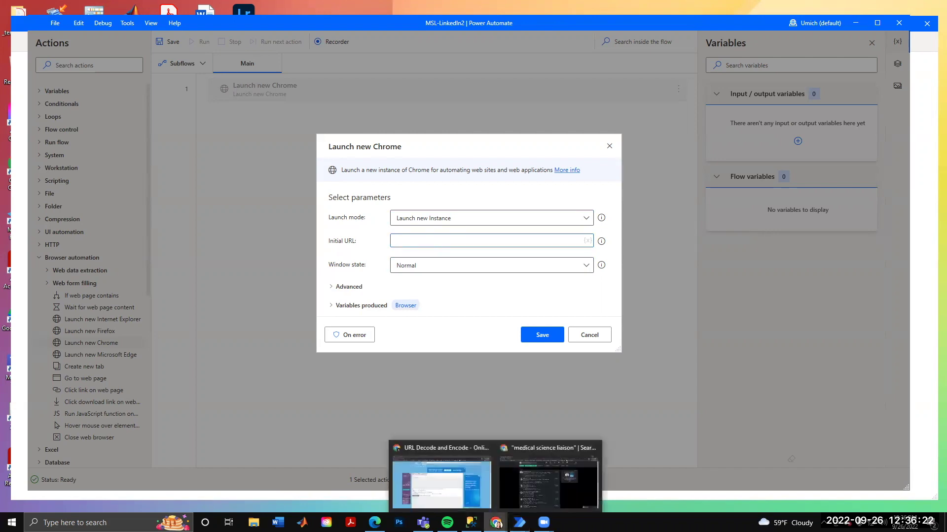
left_click(525, 502)
scroll(347, 326, "down", 15)
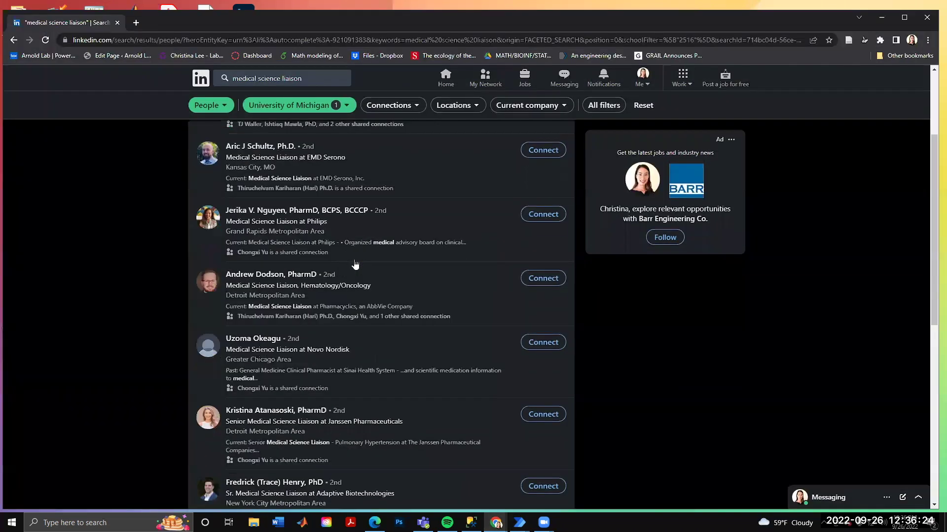
left_click(325, 339)
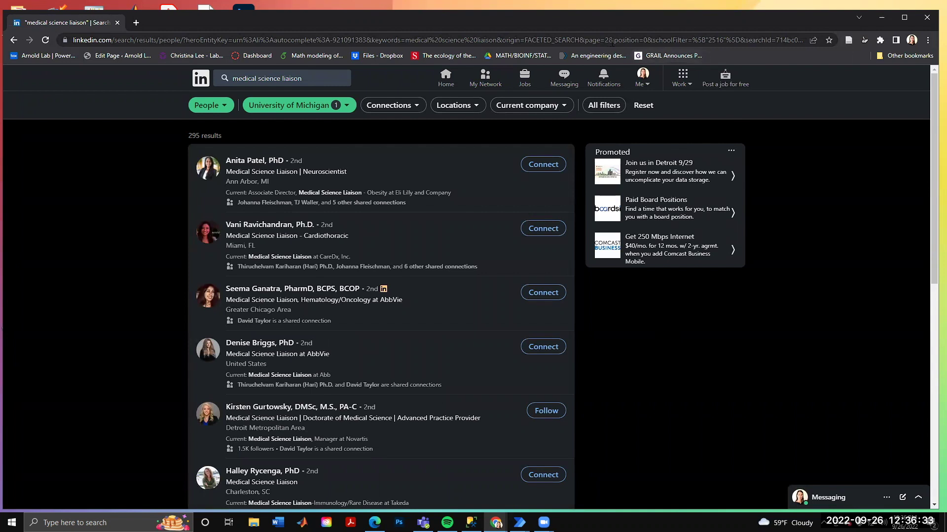
left_click(612, 43)
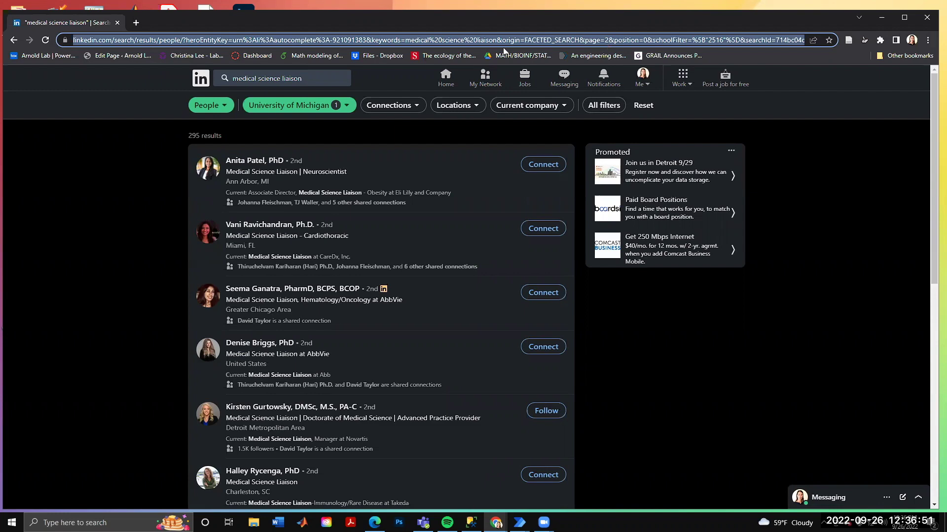
Open the URL Decode and Encode site, urldecoder.org, in a new browser tab
left_click(136, 23)
type("l")
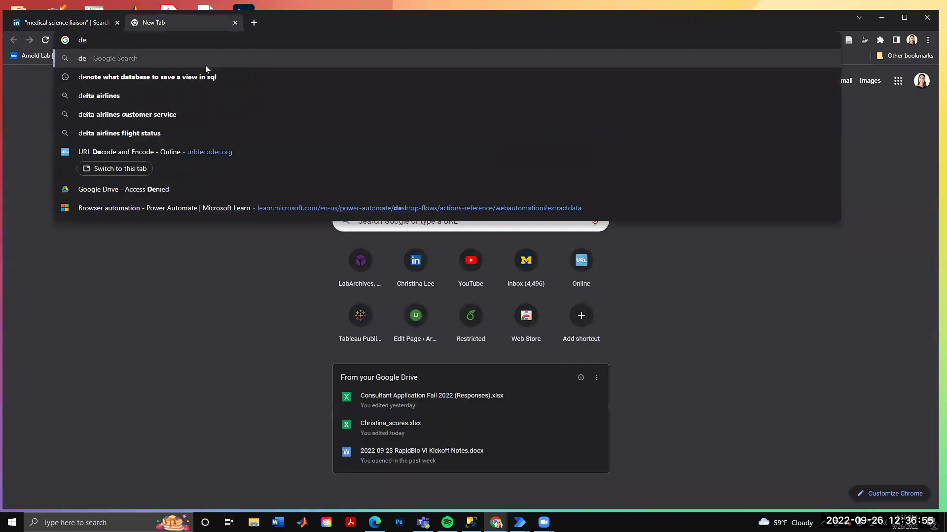
key("BackSpace")
key("BackSpace")
key("BackSpace")
type("url")
key("Return")
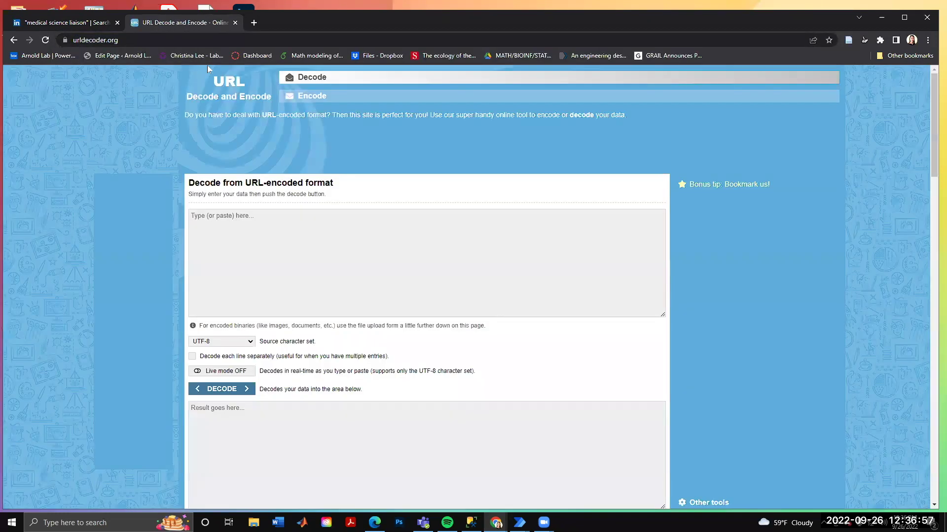
Paste the LinkedIn results URL into the decoder, decode it and copy the decoded URL
left_click(253, 231)
type("https://www.linkedin.com/search/results/people/?heroEntityKey=urn%3Ali%3Aautocomplete%3A-921091383&keywords=medical%20science%20liaison&origin=FACETED_SEARCH&page=2&position=0&schoolFilter=%5B%222516%22%5D&searchId=714bc04d-56ce-499d-9c0f-da6e7fe6483a&sid=TSa")
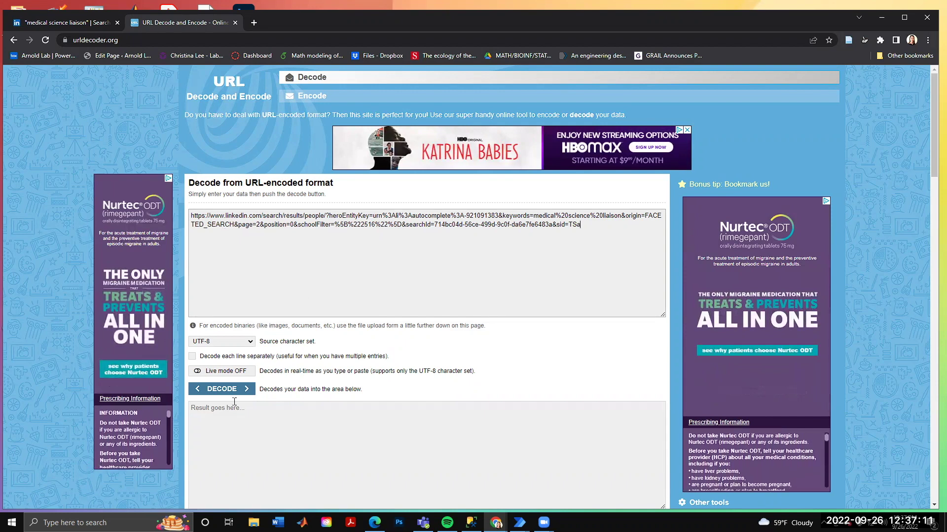
left_click(228, 390)
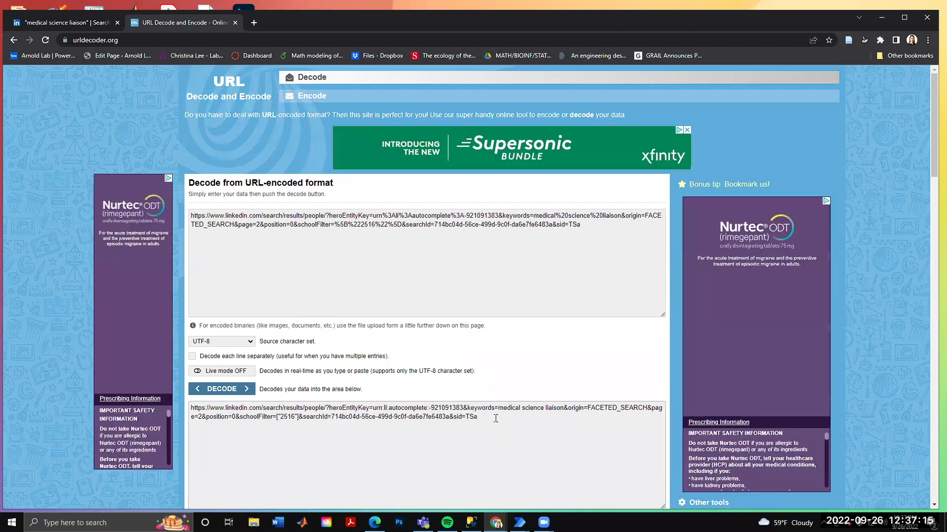
left_click_drag(496, 419, 187, 408)
key("ctrl+c")
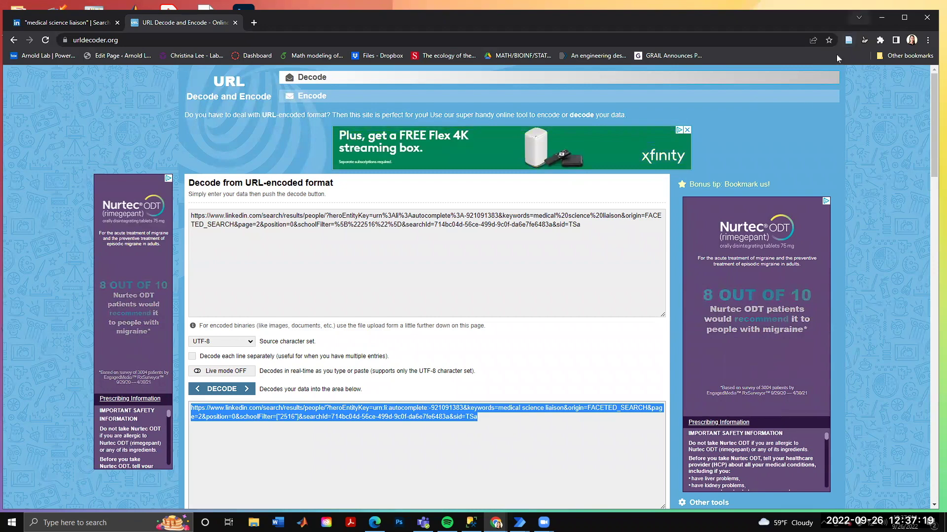
Back in the MSL-LinkedIn2 flow, paste the decoded URL as the Chrome action's initial URL, choose the Normal window state and save the action
left_click(519, 522)
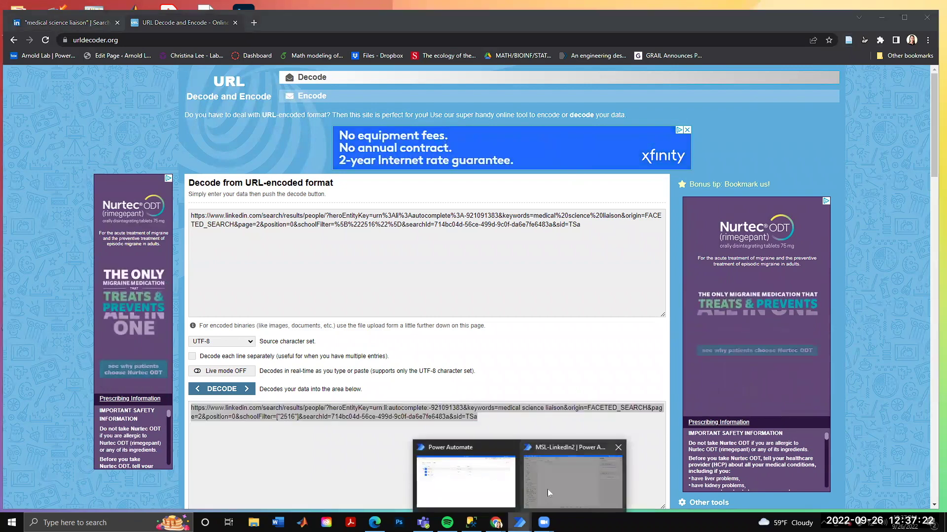
left_click(547, 489)
left_click(410, 242)
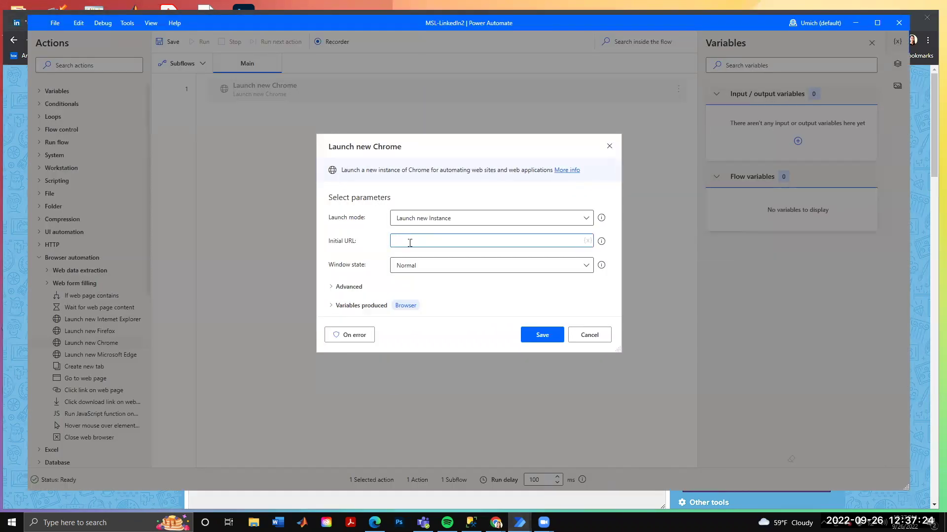
key("ctrl+v")
scroll(433, 298, "down", 1)
left_click(437, 267)
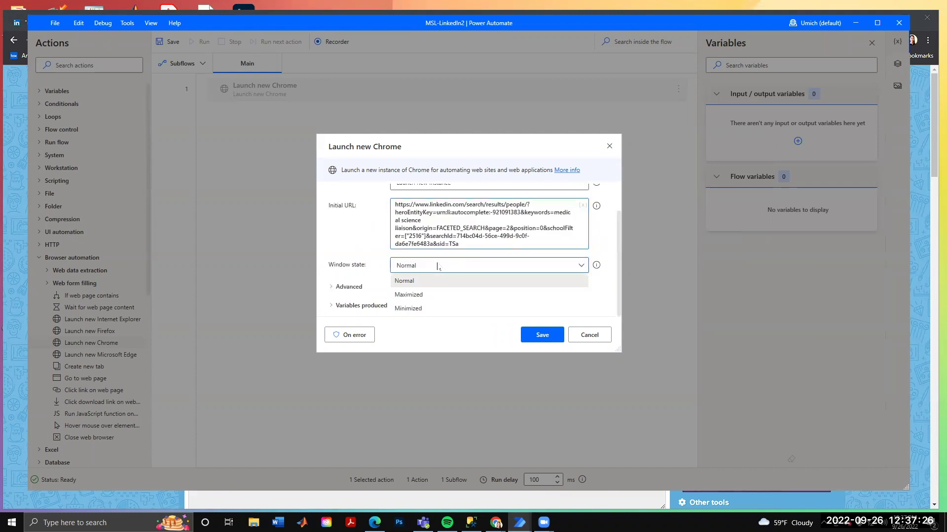
left_click(415, 282)
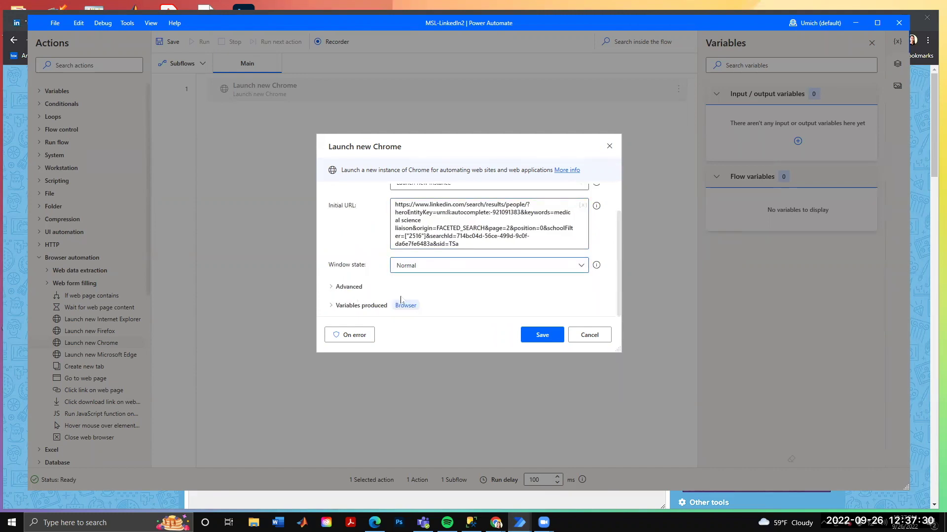
left_click(545, 337)
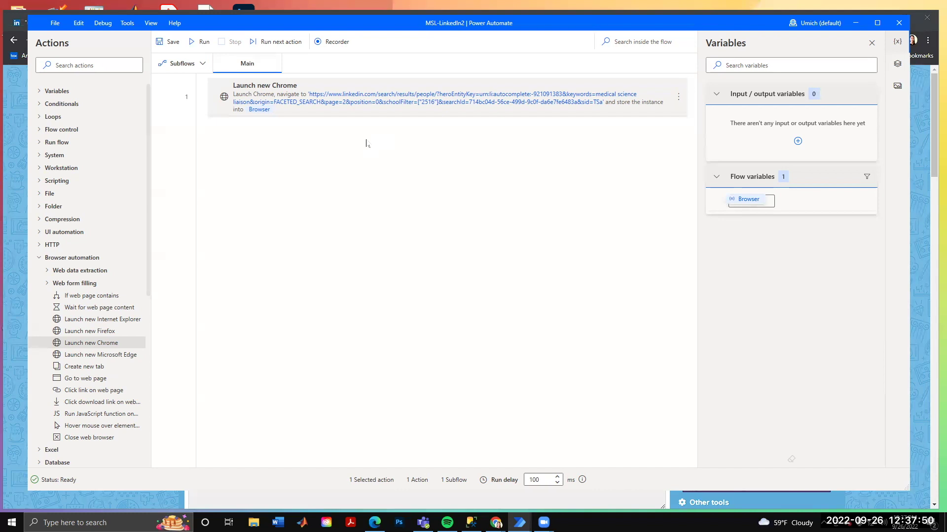
Run the flow to test the Chrome launch, then close the LinkedIn browser window it opened
left_click(200, 44)
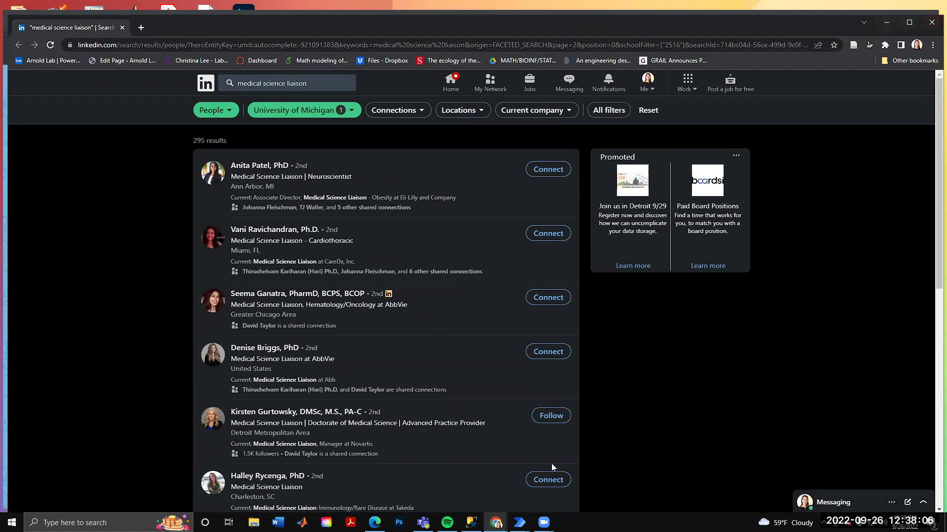
right_click(495, 522)
left_click(694, 387)
left_click(886, 22)
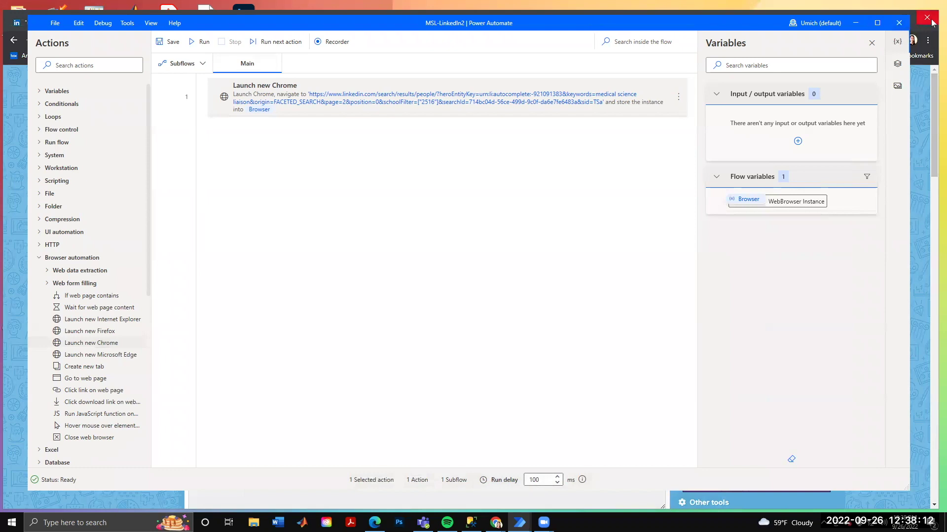
Open the Recorder for the MSL-LinkedIn2 flow and move its window out of the way
left_click(932, 22)
left_click(508, 218)
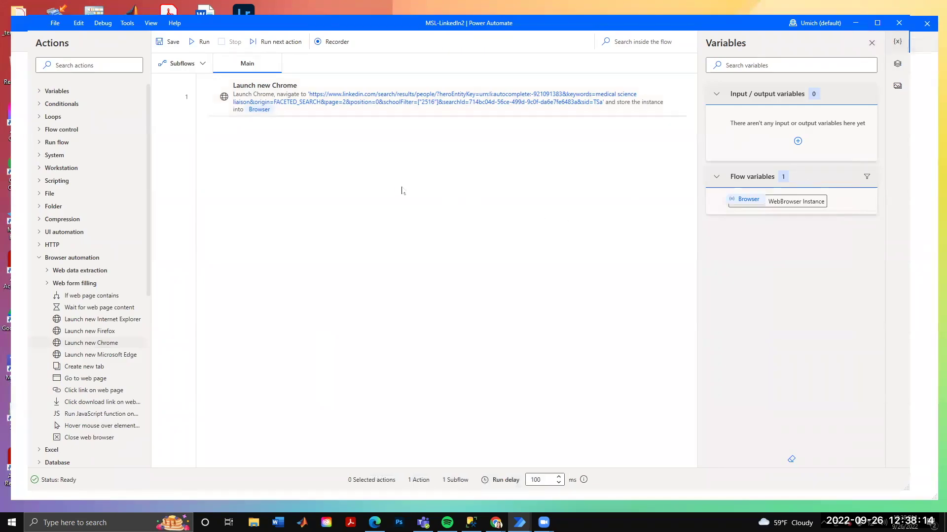
left_click(317, 43)
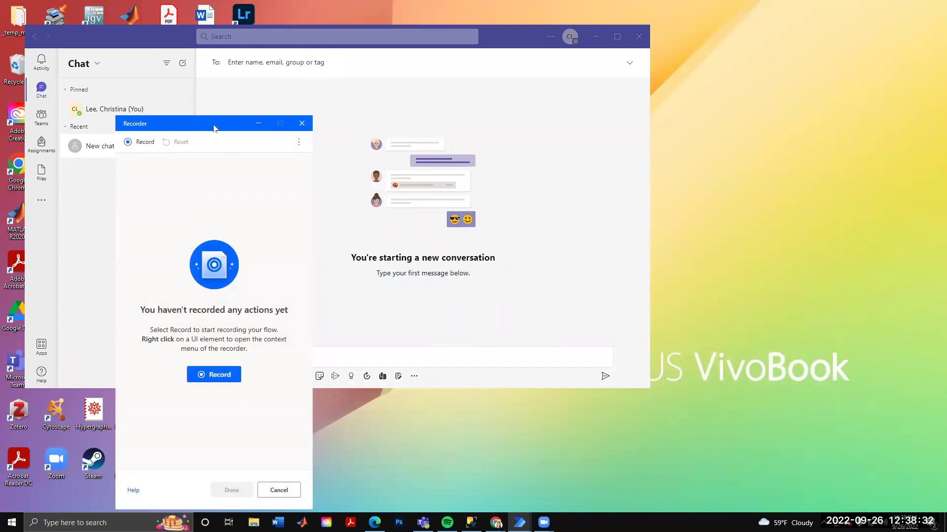
left_click_drag(214, 129, 150, 83)
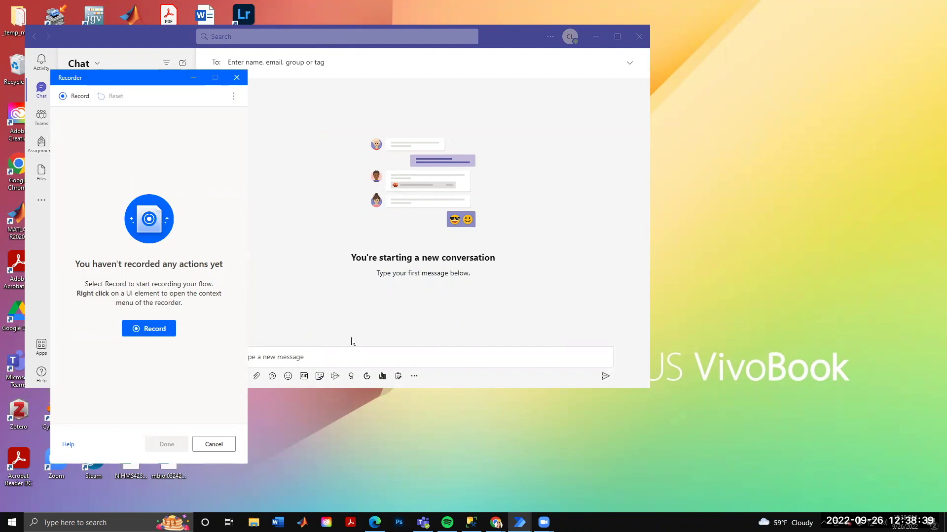
Bring up the LinkedIn search results window in Chrome, place the recorder beside the result list and start recording
mouse_move(519, 522)
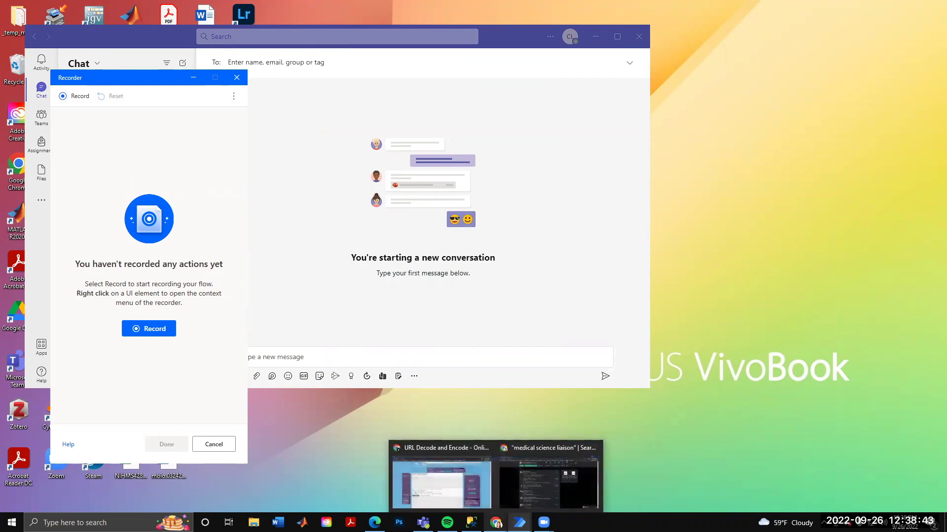
left_click(532, 500)
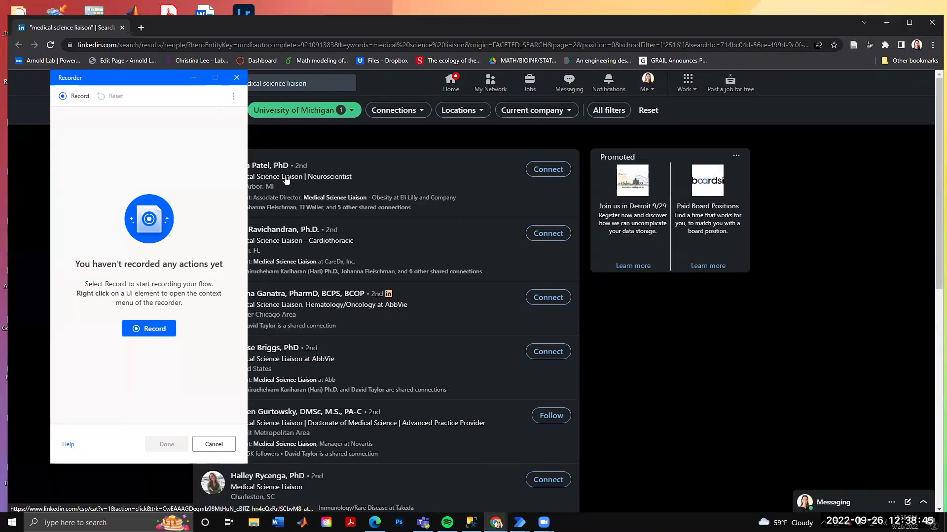
left_click(141, 78)
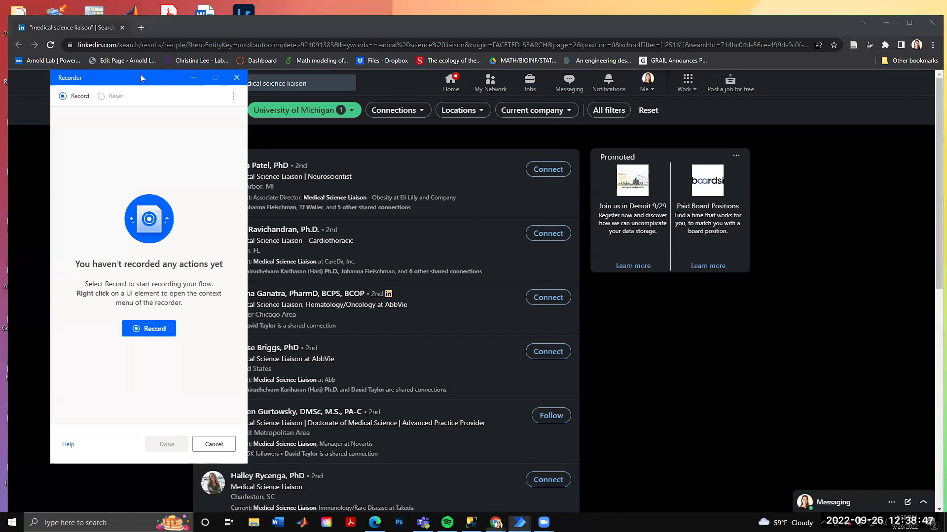
left_click_drag(141, 75, 714, 130)
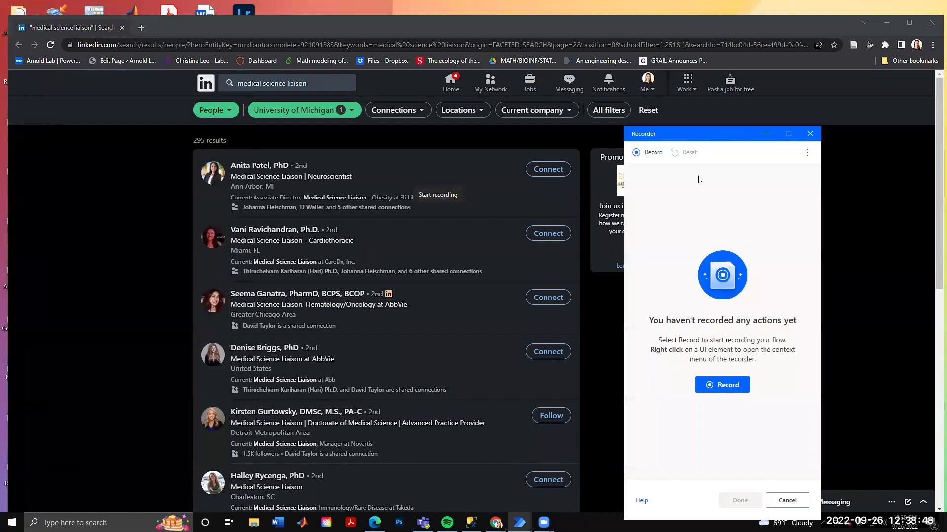
left_click(732, 386)
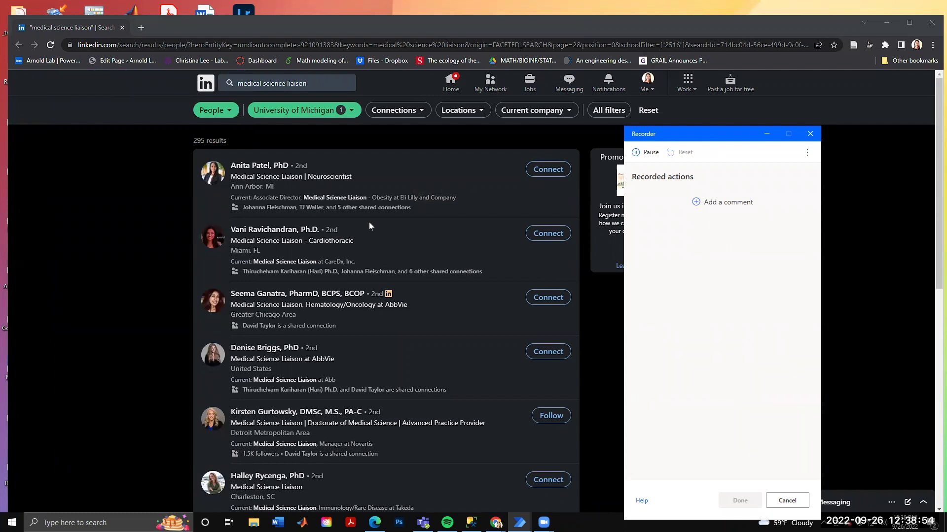
Extract the name text of the first and second search results so that all result names are captured as a list
left_click(246, 167)
right_click(246, 168)
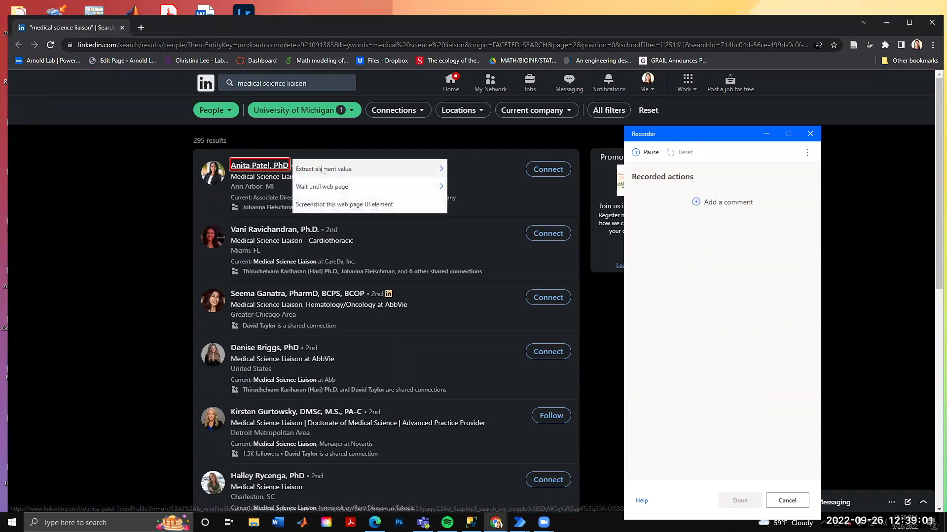
mouse_move(323, 170)
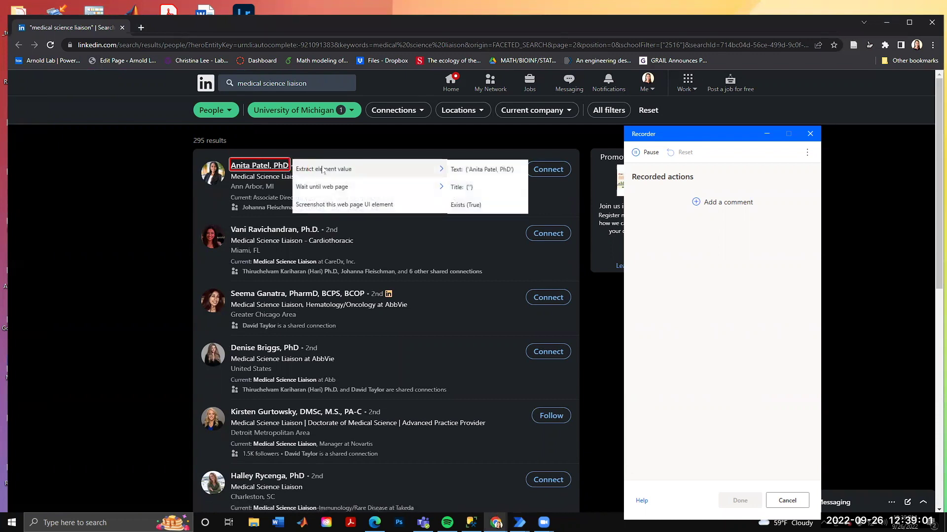
left_click(476, 170)
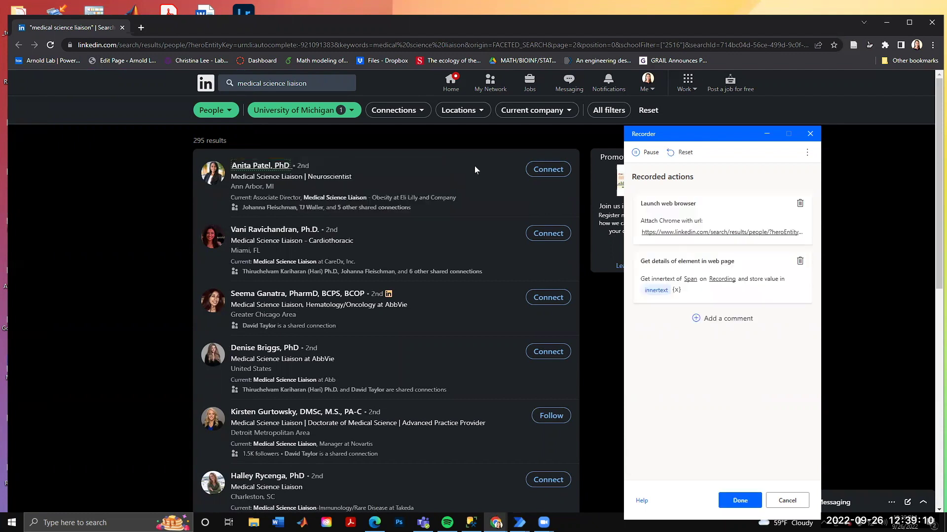
right_click(257, 233)
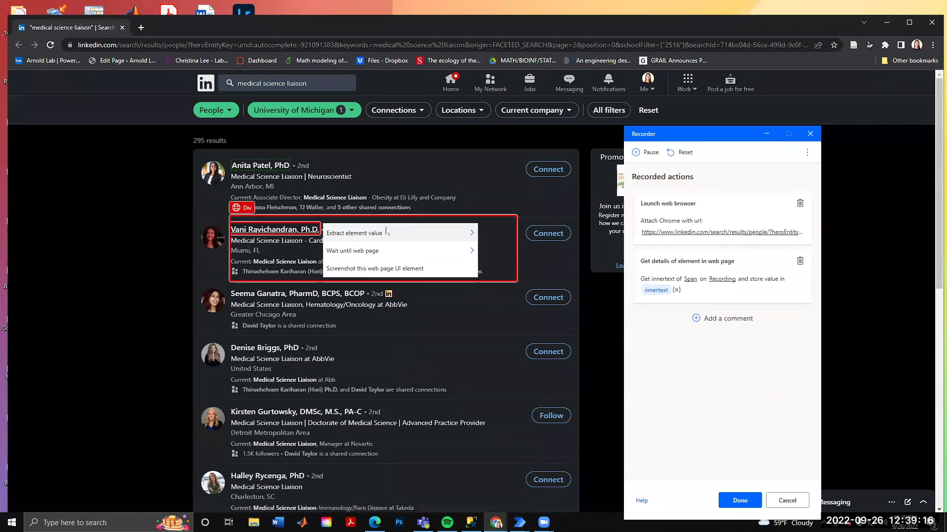
mouse_move(388, 234)
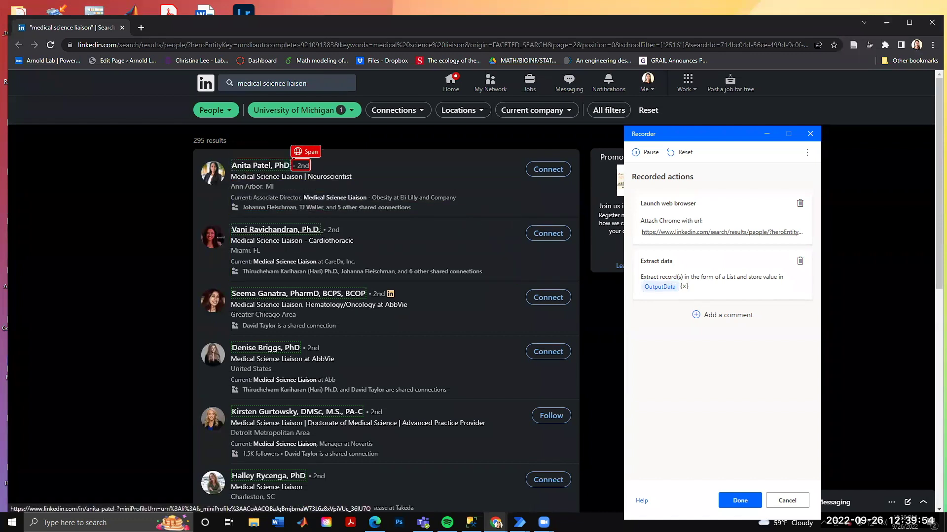
Add the first result's profile link (Href) and its headline text as further columns of the extracted data
right_click(291, 168)
mouse_move(327, 171)
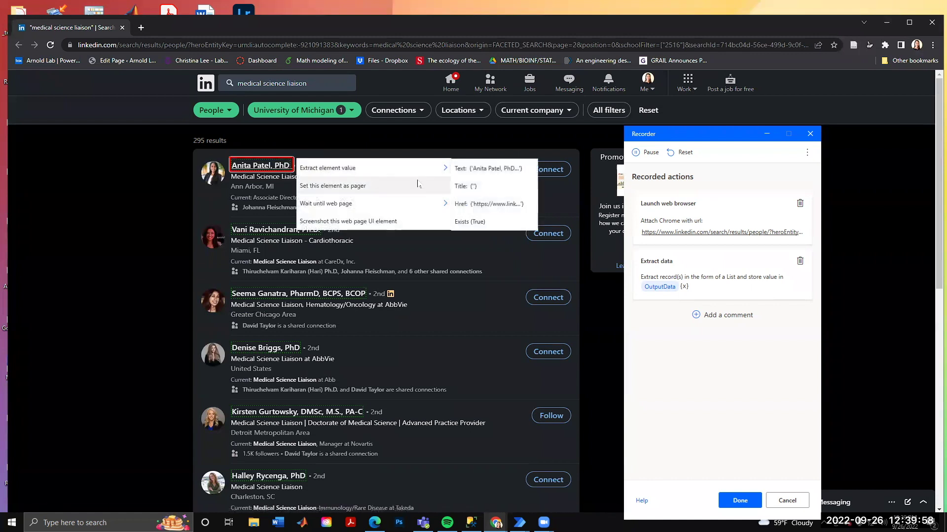
left_click(493, 207)
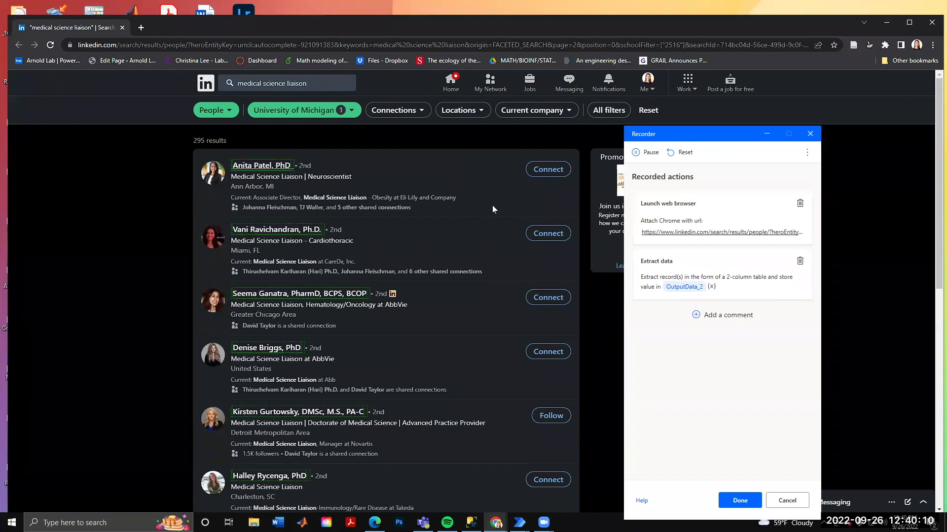
right_click(260, 180)
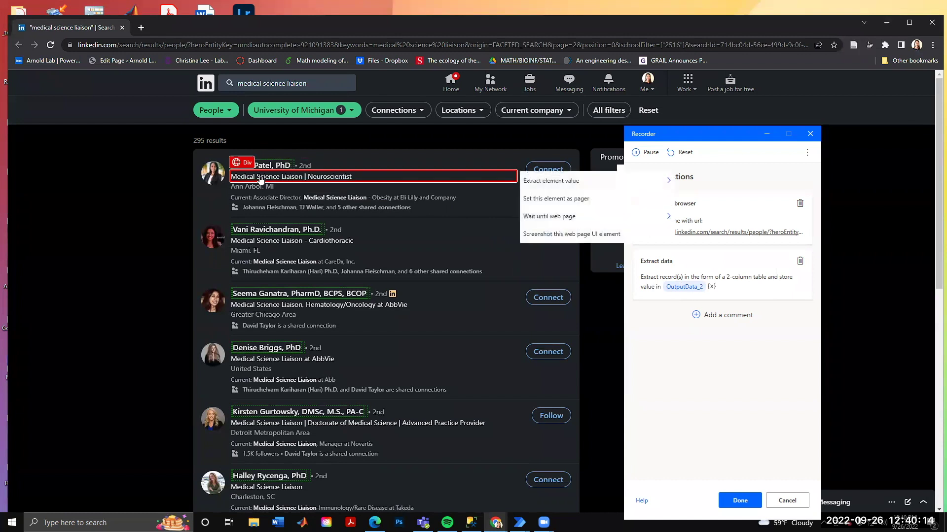
mouse_move(562, 184)
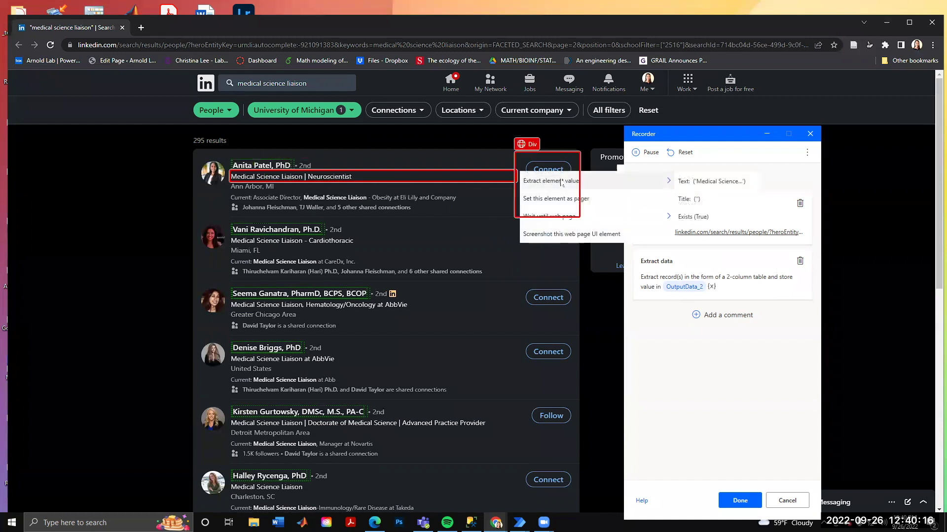
left_click(700, 185)
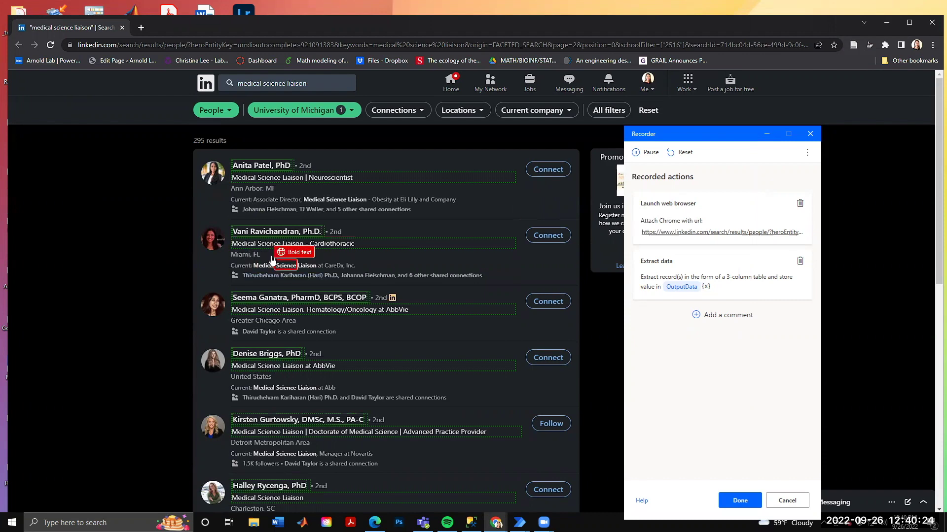
Add the first result's location and current-position text to the extracted data and finish the recording
scroll(286, 223, "down", 1)
scroll(285, 223, "up", 1)
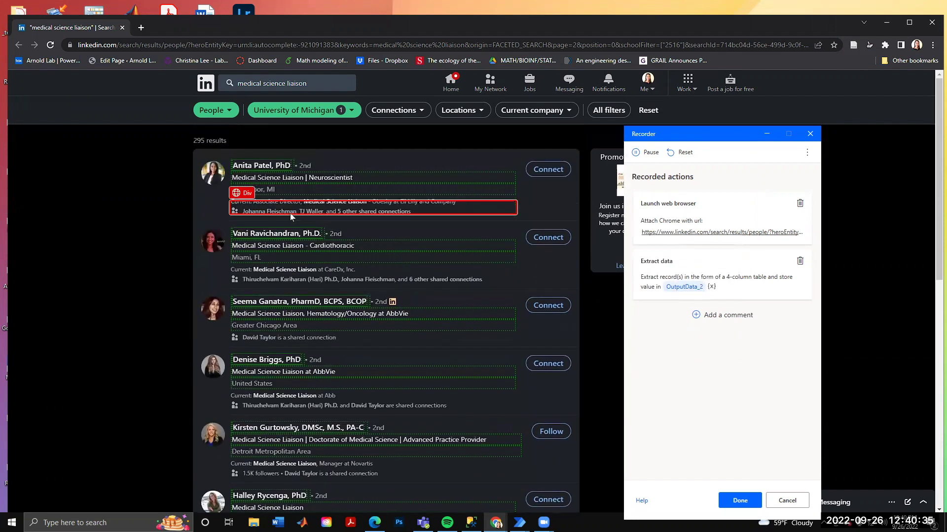
right_click(261, 205)
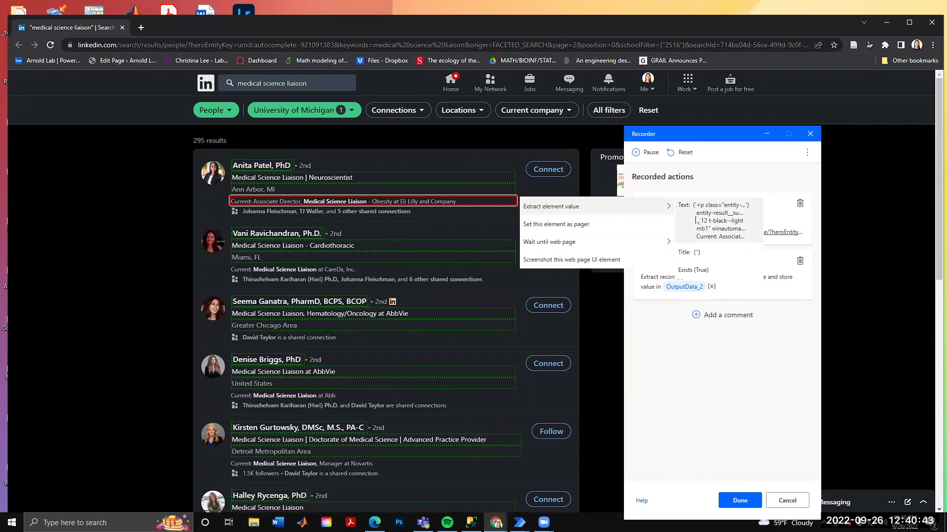
left_click(697, 222)
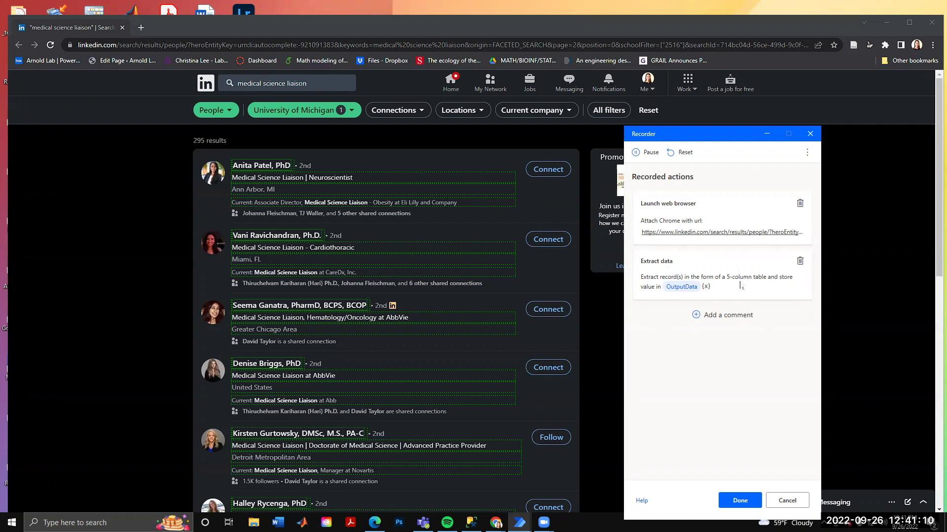
left_click(739, 501)
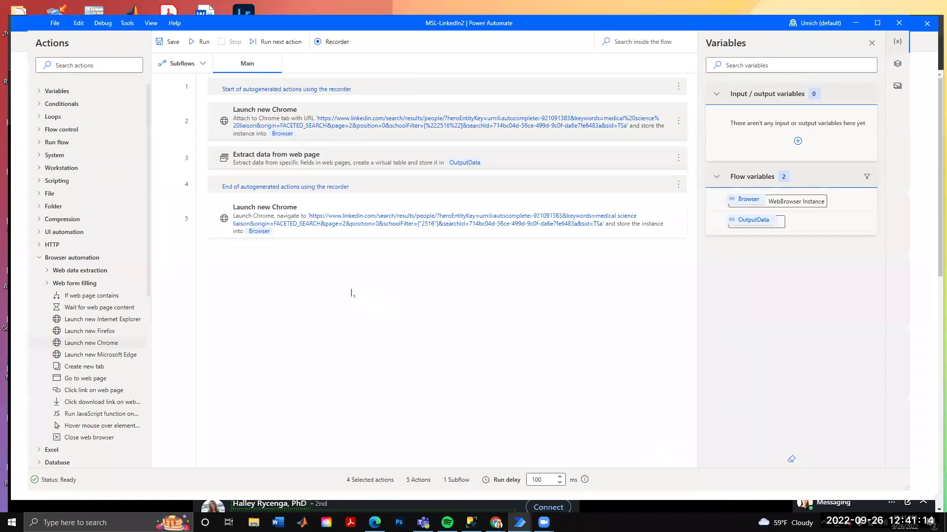
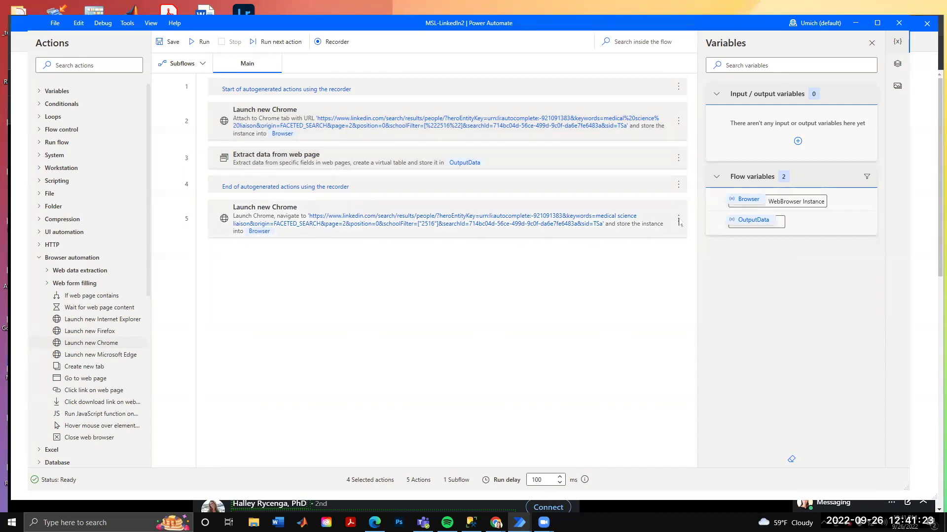
Delete the original Launch new Chrome action that follows the recorded actions in the flow
left_click(679, 220)
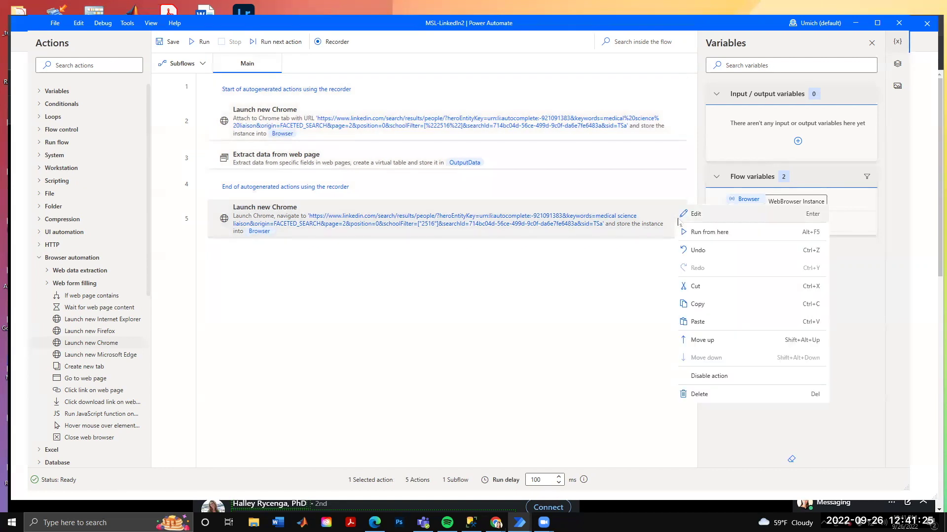
left_click(712, 395)
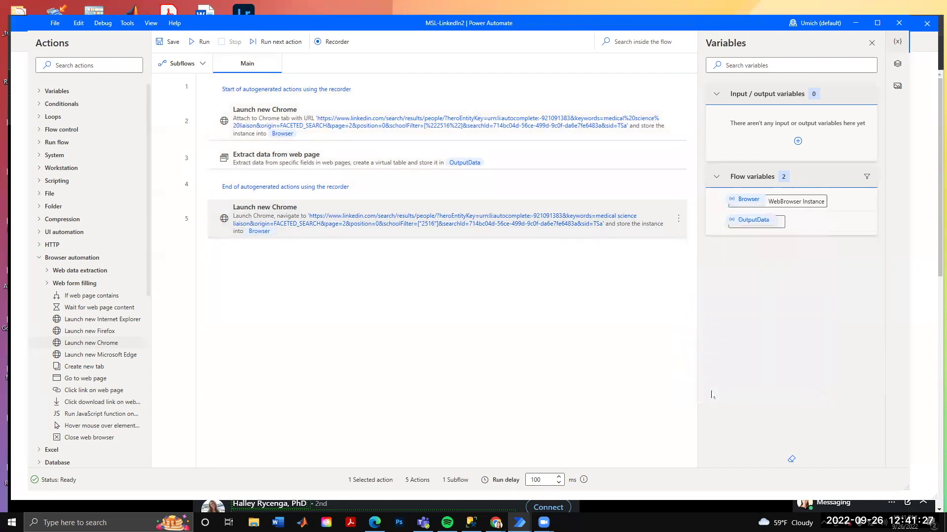
left_click(318, 229)
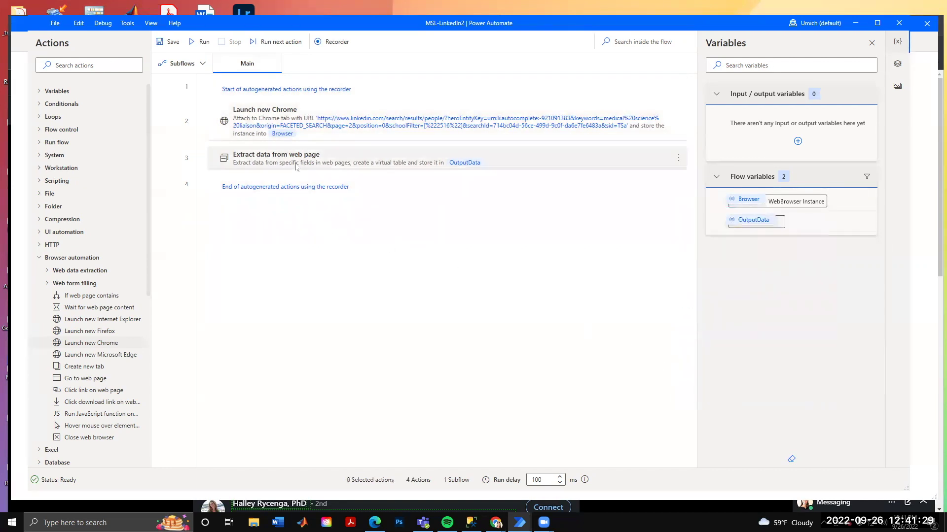
Run the flow to test the data extraction and return to the MSL-LinkedIn2 flow window
left_click(199, 42)
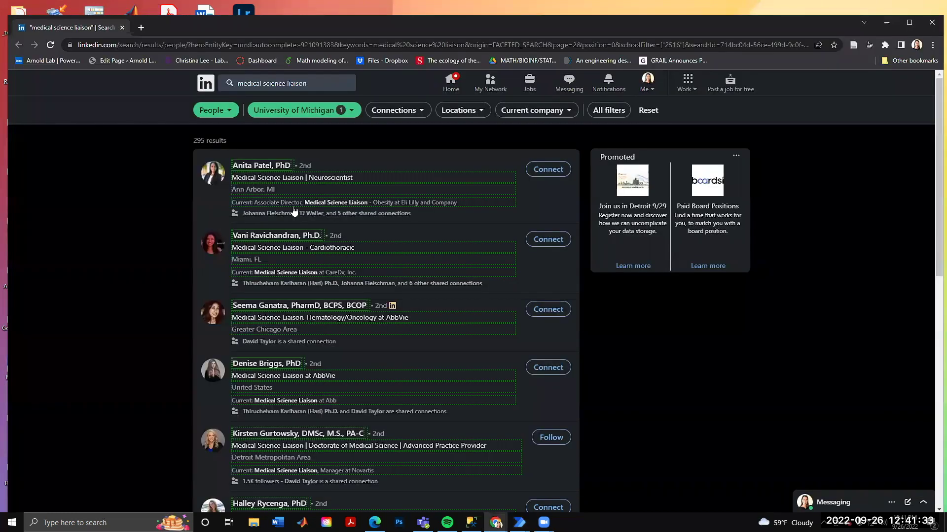
left_click(519, 523)
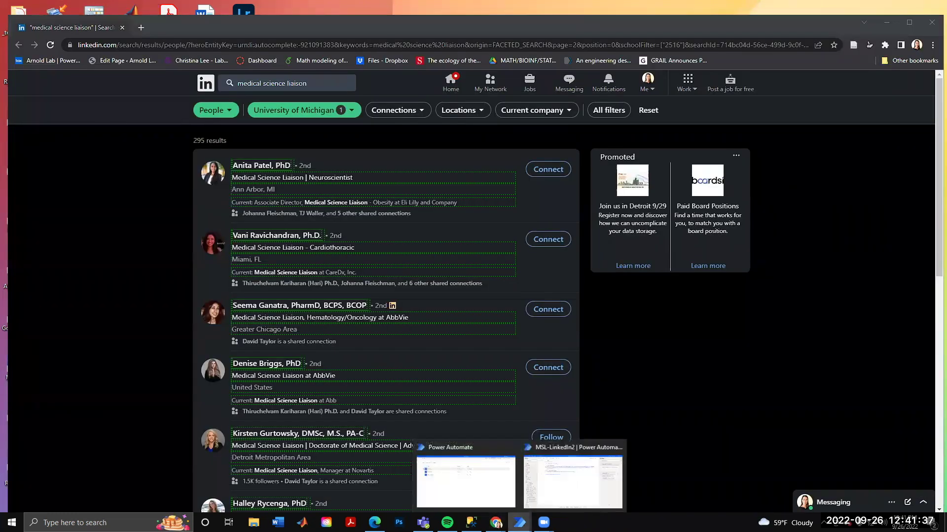
left_click(552, 494)
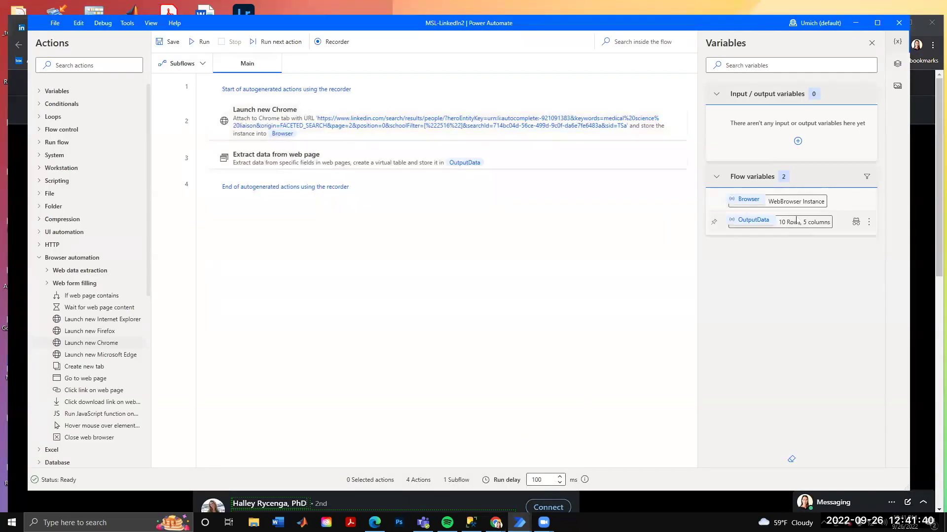
View the value of the OutputData variable, examine the extracted rows and all columns, and close the viewer
left_click(856, 222)
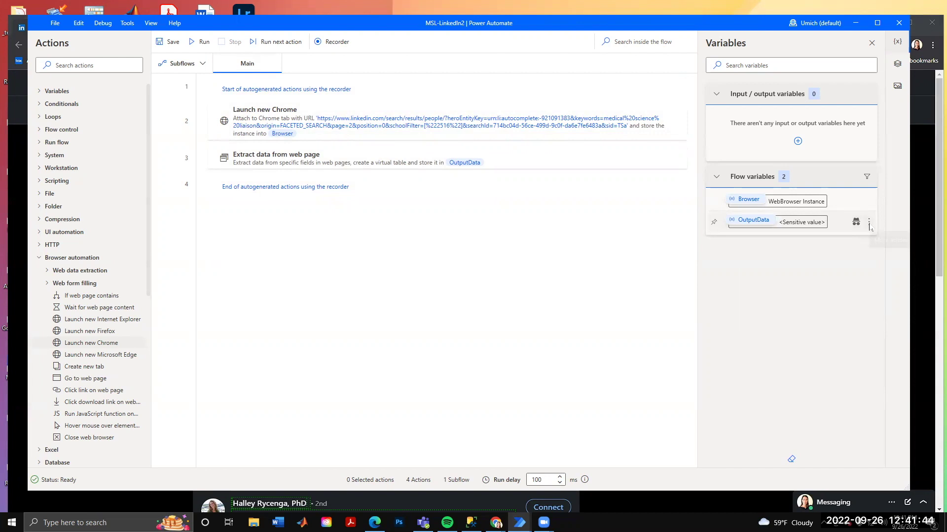
left_click(856, 223)
left_click(869, 222)
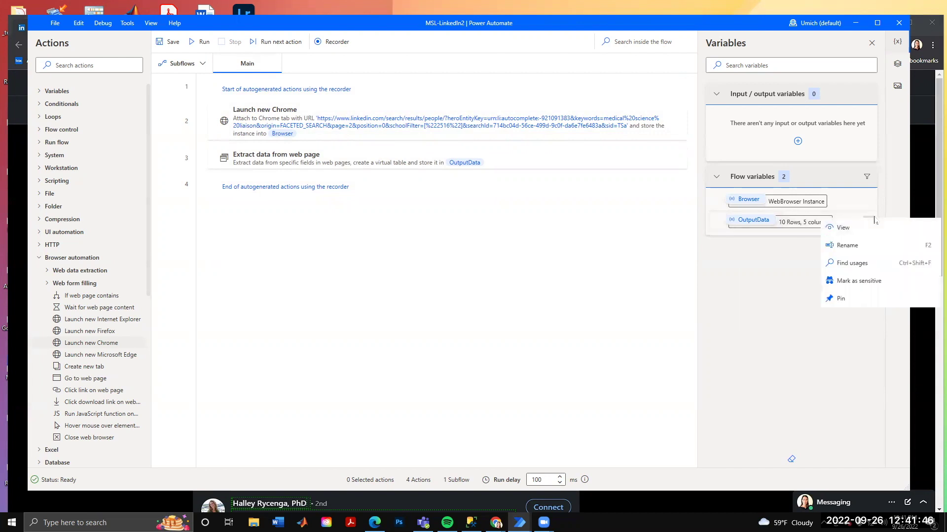
left_click(868, 222)
double_click(868, 229)
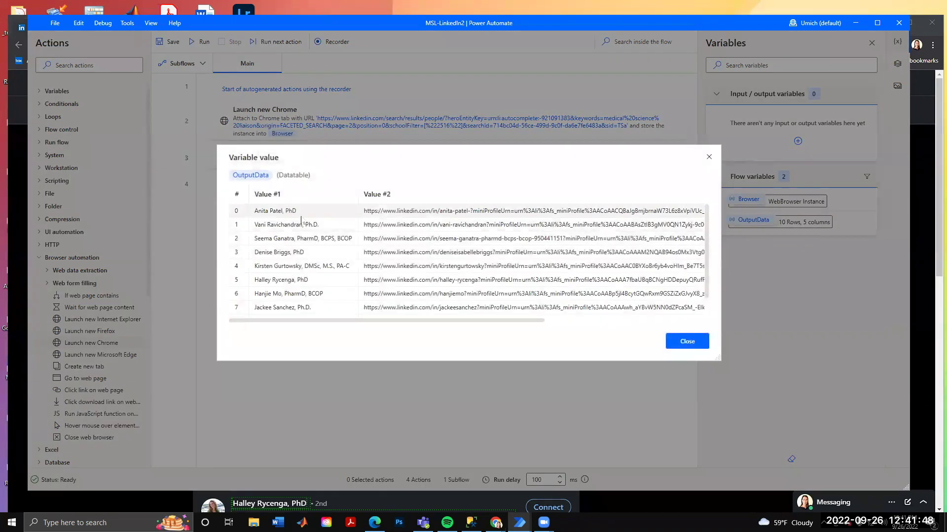
scroll(285, 215, "down", 2)
scroll(286, 214, "up", 2)
left_click_drag(437, 325, 612, 338)
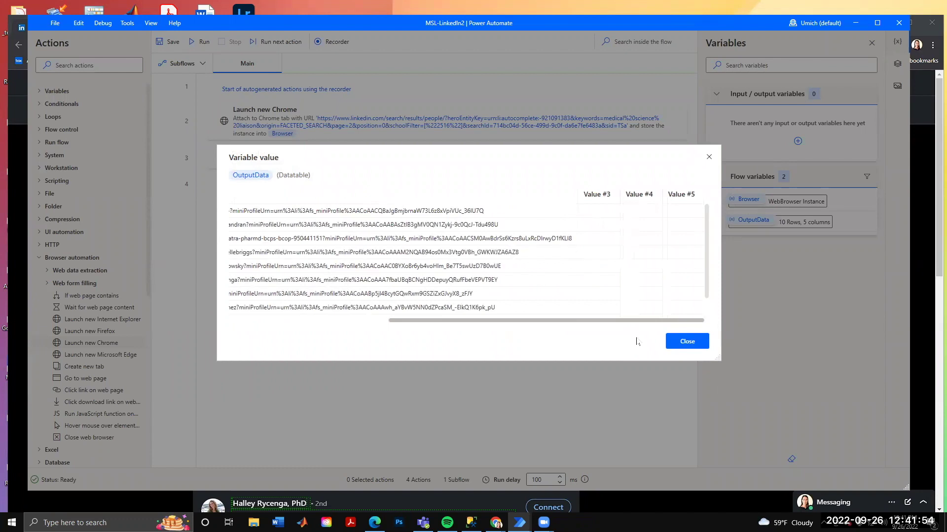
left_click(687, 341)
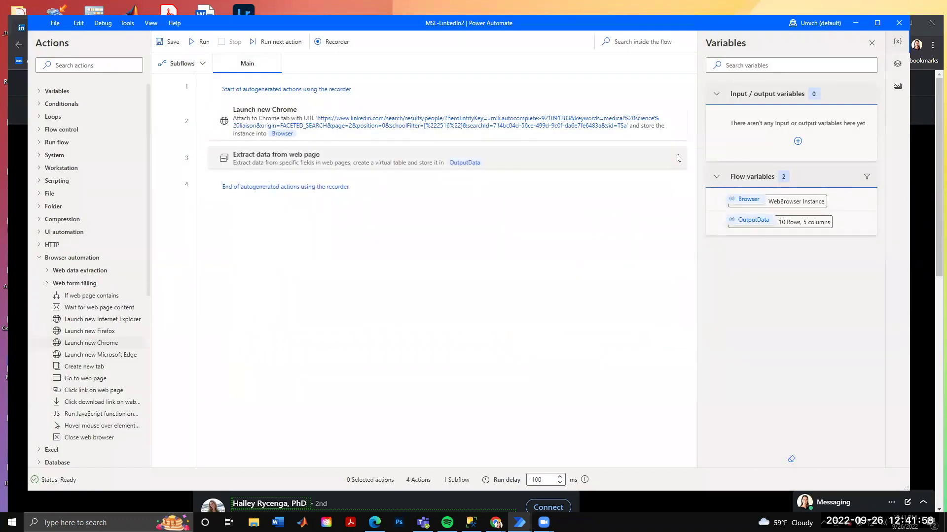
Edit the Extract data from web page action to process data upon extraction with a timeout of 300, and save it
left_click(678, 158)
left_click(678, 158)
left_click(677, 158)
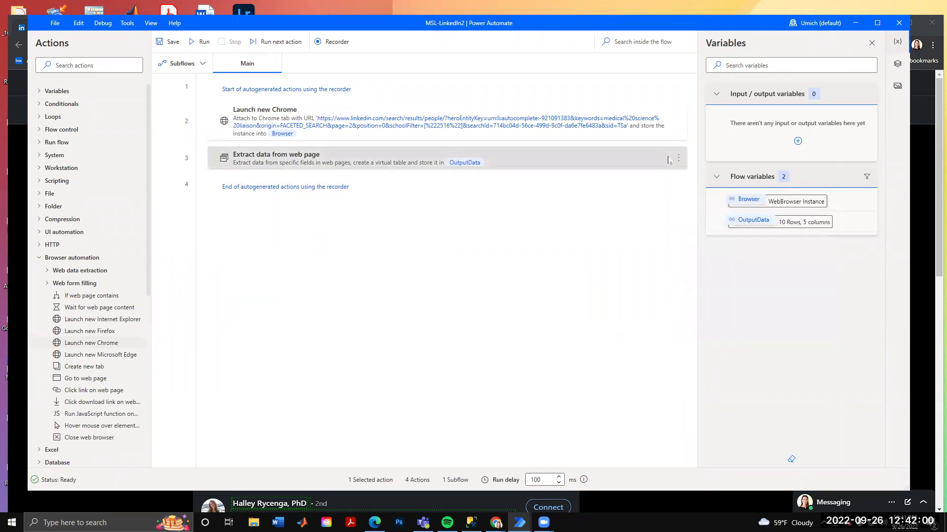
left_click(675, 161)
left_click(687, 166)
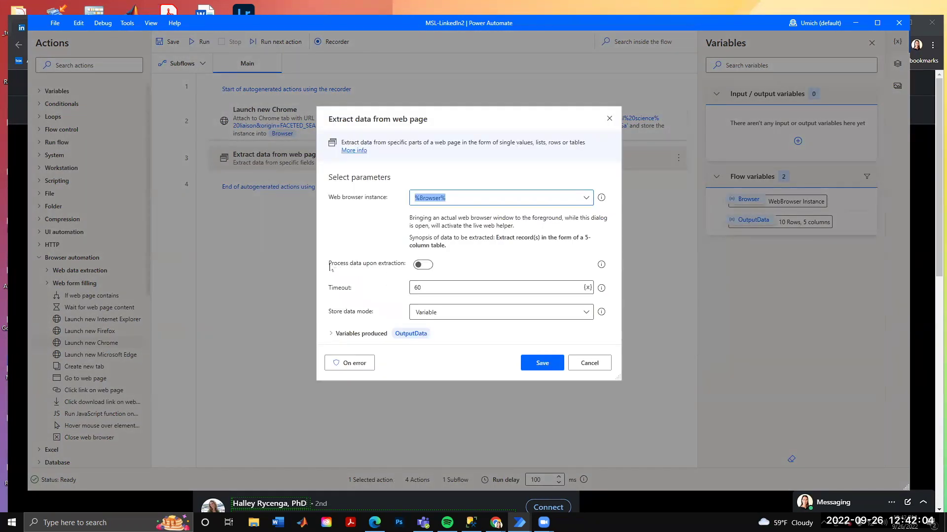
left_click(427, 265)
left_click_drag(434, 287, 393, 290)
type("300")
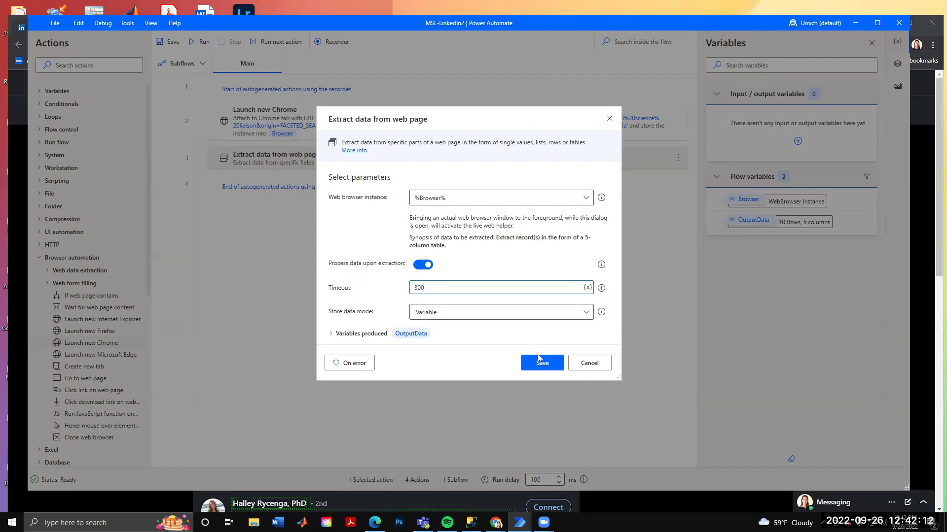
left_click(586, 315)
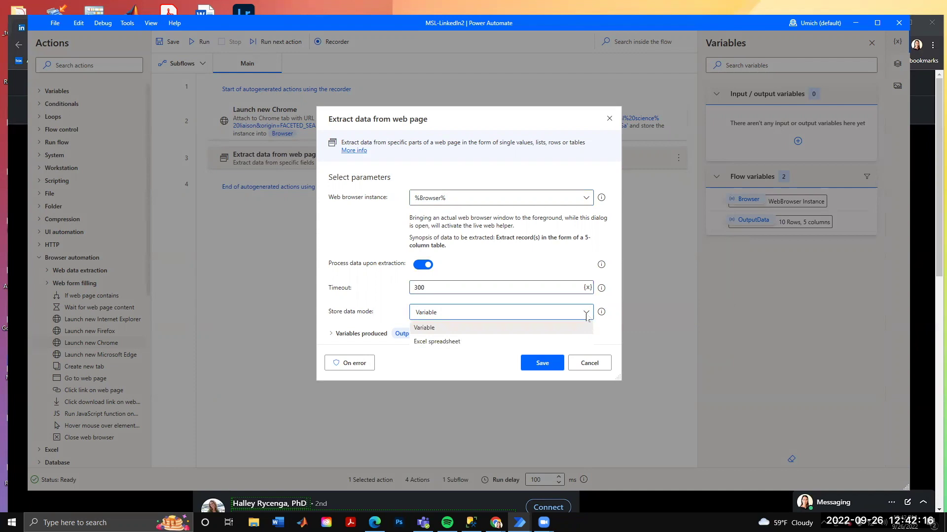
left_click(586, 314)
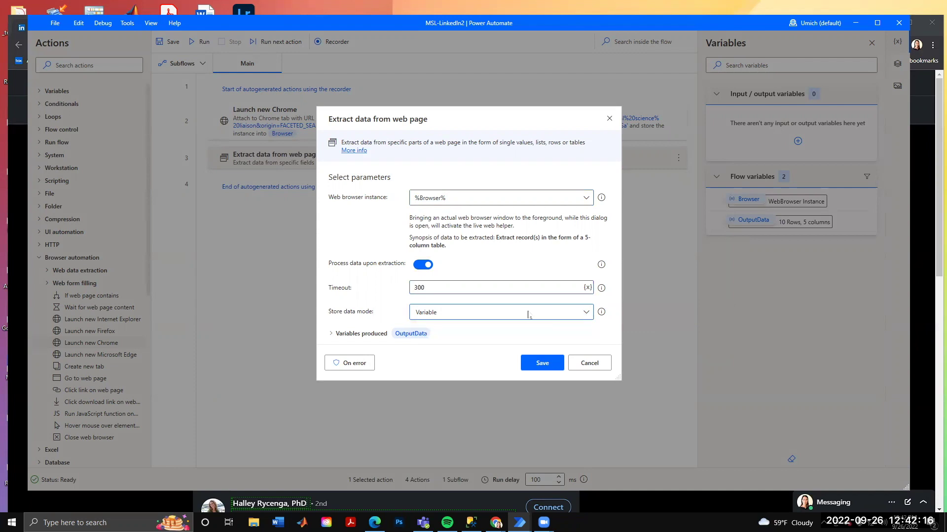
left_click(545, 363)
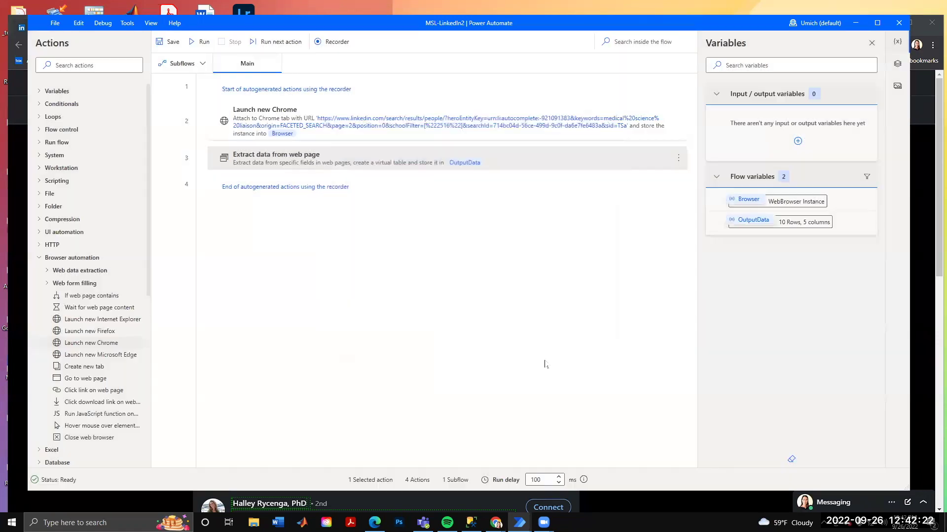
Run the flow with the updated extraction settings and return to the MSL-LinkedIn2 flow window
left_click(203, 42)
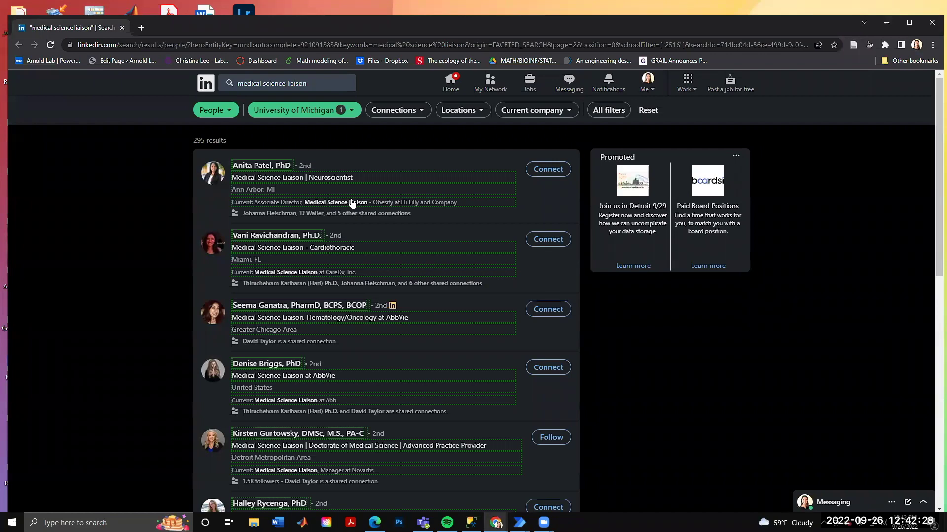
mouse_move(520, 522)
left_click(554, 490)
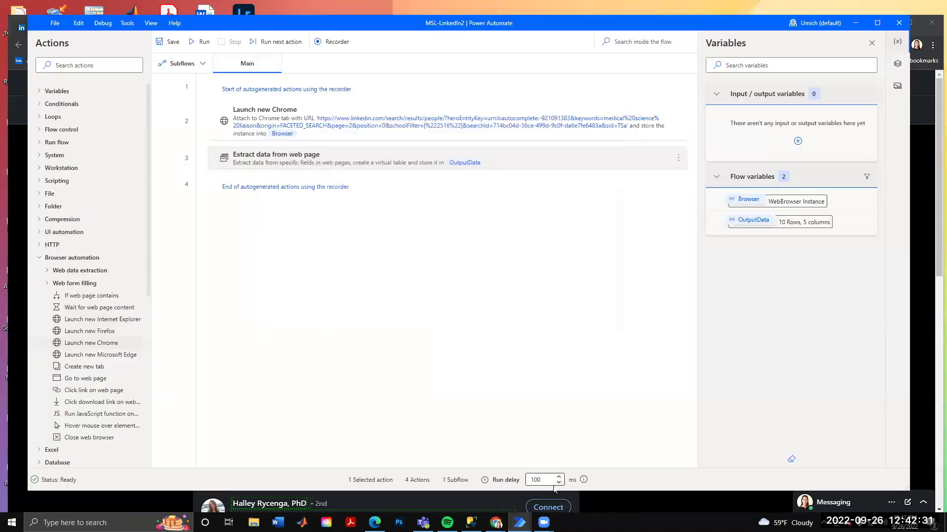
View the value of the OutputData variable, check all columns of the processed data, and close the viewer
left_click(869, 222)
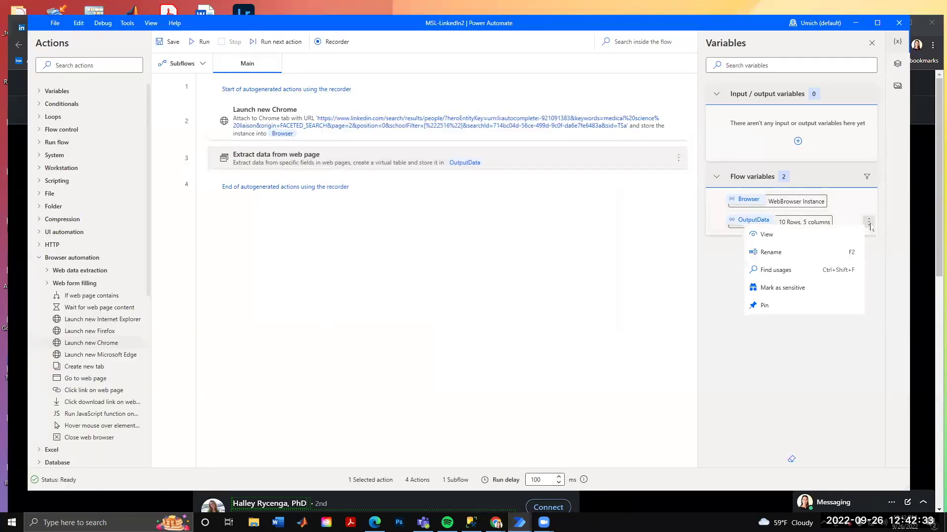
left_click(849, 234)
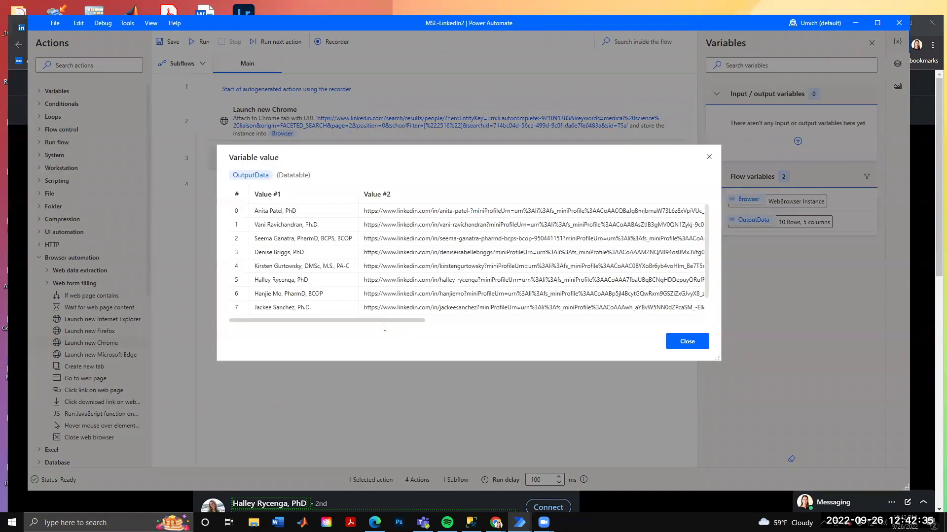
left_click_drag(382, 328, 629, 327)
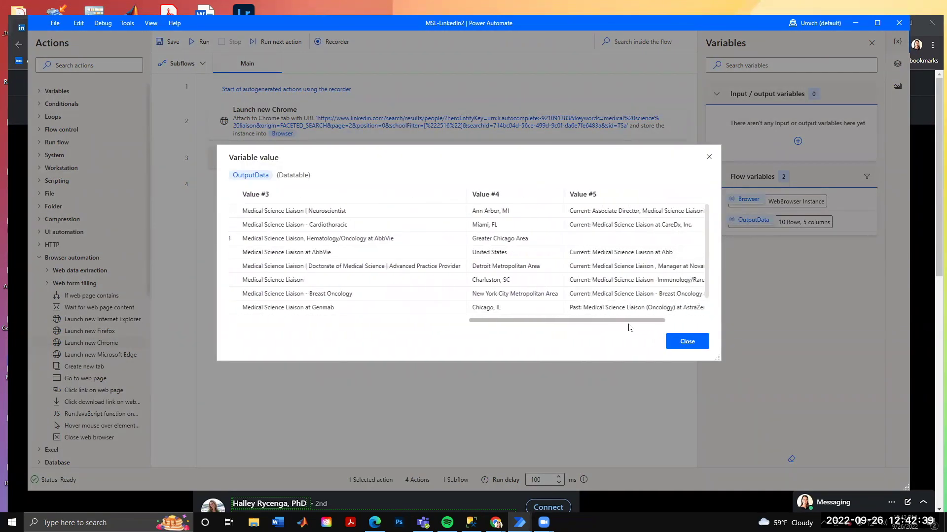
left_click_drag(629, 327, 349, 328)
left_click(690, 348)
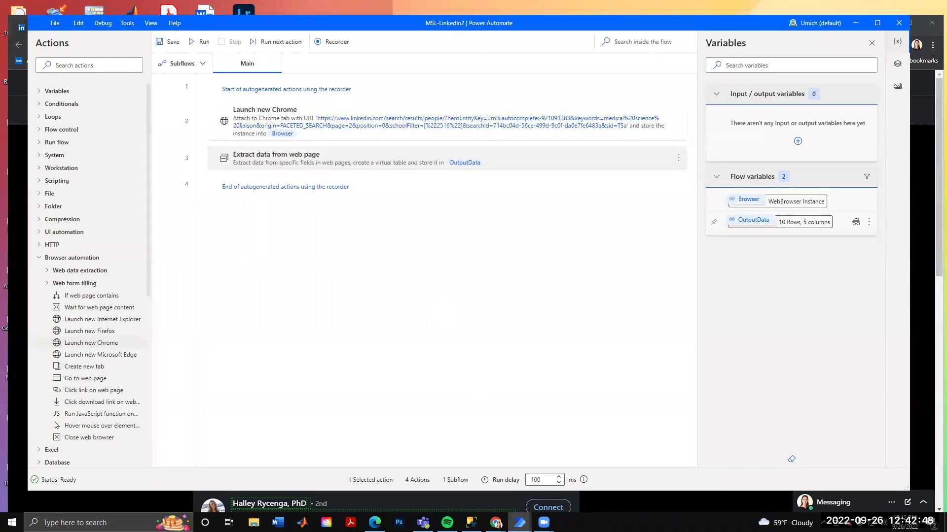
Switch to the LinkedIn results in Chrome, examine the page numbering below the last result, and minimize the browser
mouse_move(496, 521)
left_click(514, 481)
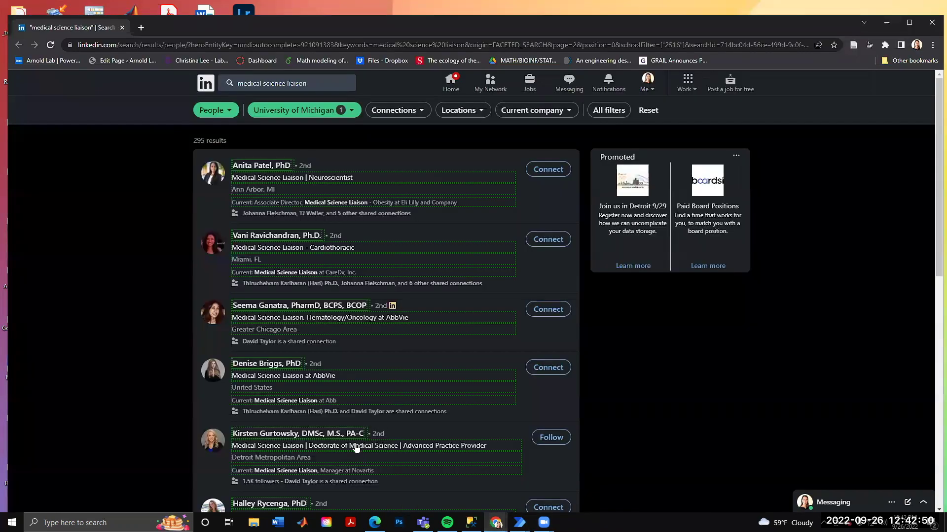
scroll(356, 442, "down", 10)
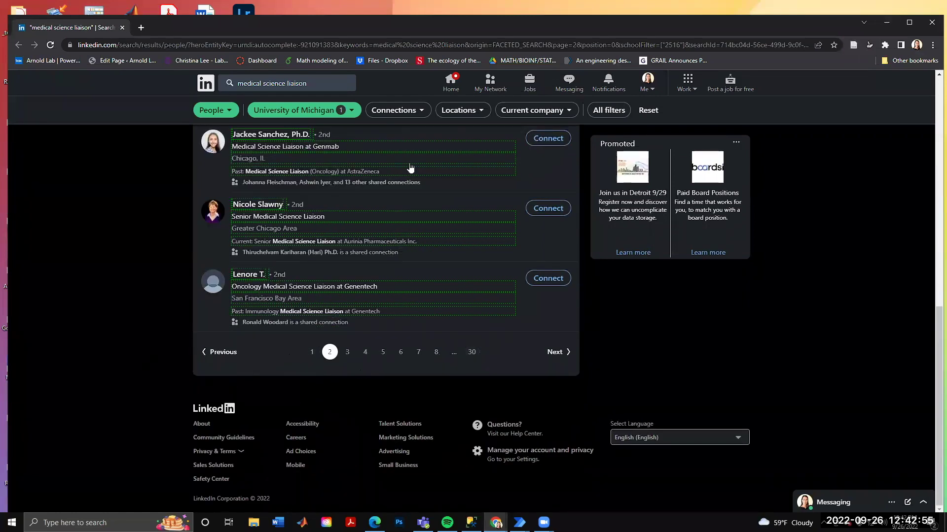
left_click(886, 23)
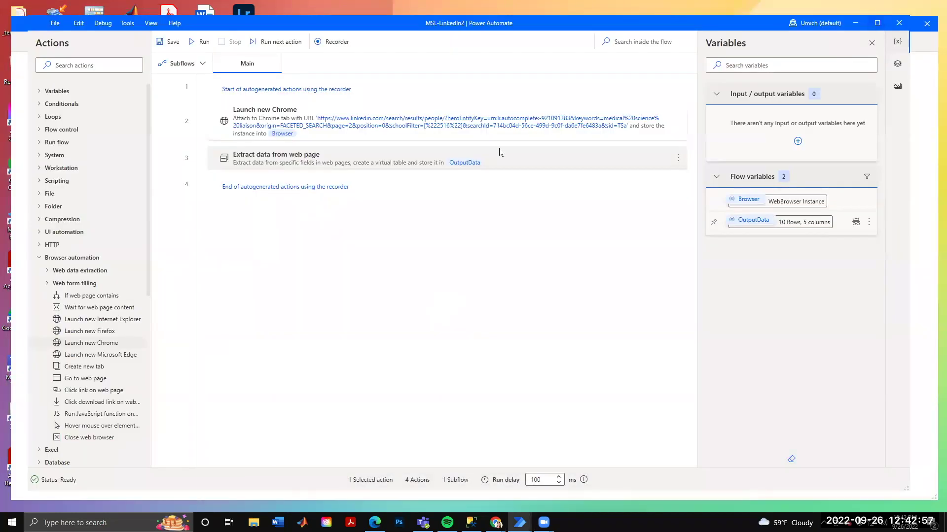
Add a Loop from 1 to 30 with increment 1 after Launch new Chrome and move the Extract data from web page action inside it
left_click(39, 258)
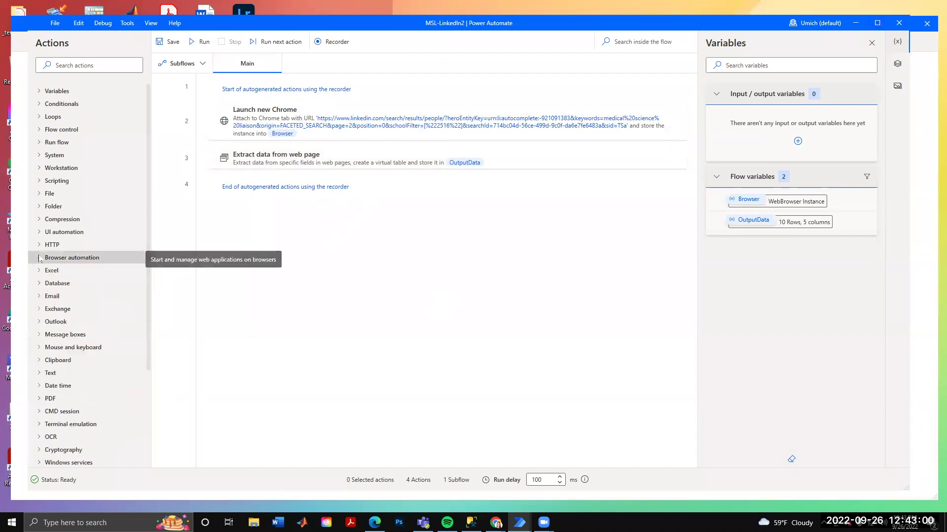
left_click(46, 117)
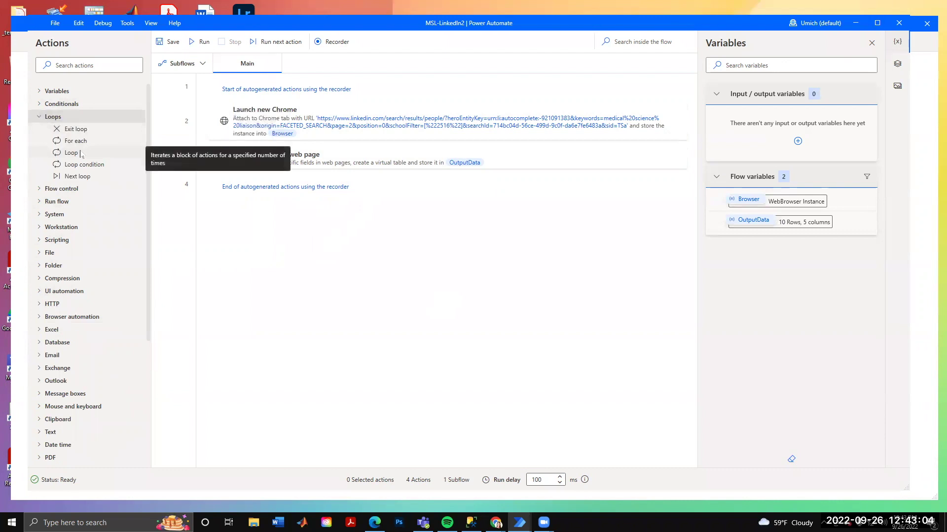
left_click_drag(80, 155, 229, 154)
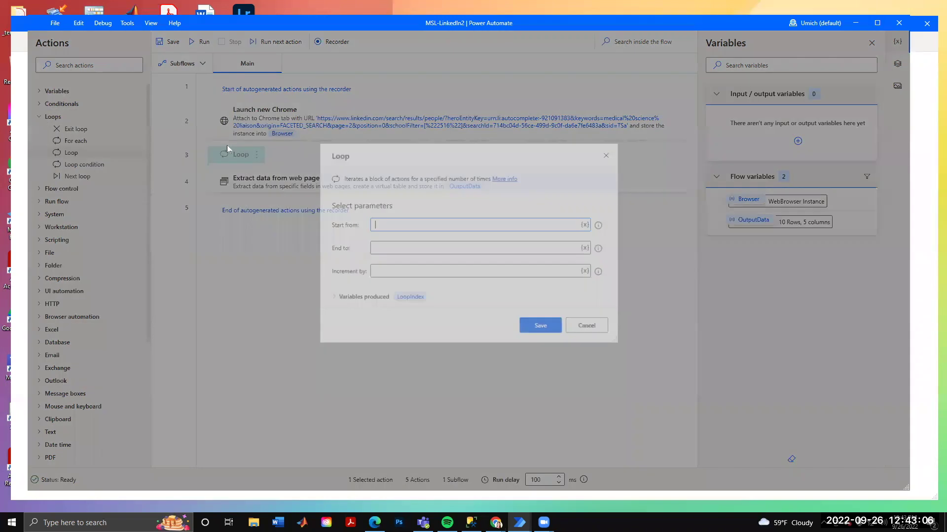
type("1")
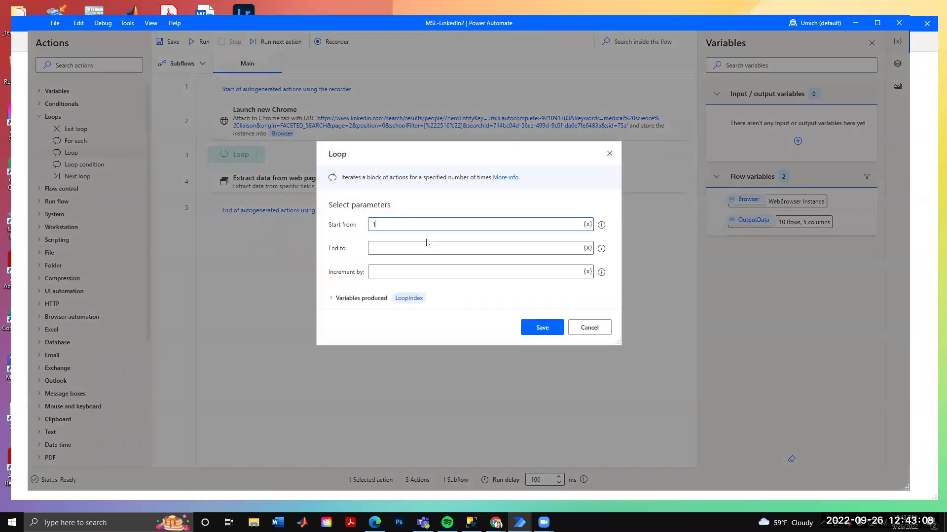
left_click(427, 245)
left_click(422, 270)
left_click(543, 328)
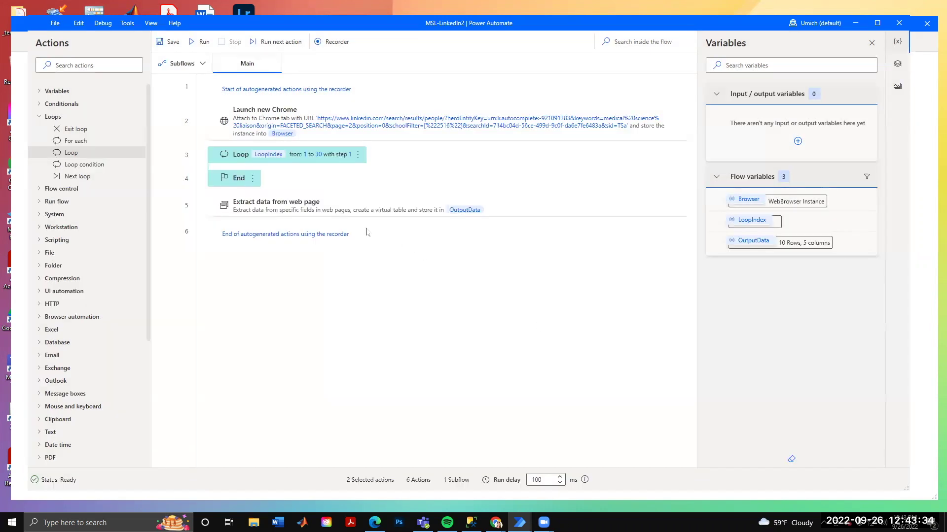
left_click_drag(348, 207, 349, 176)
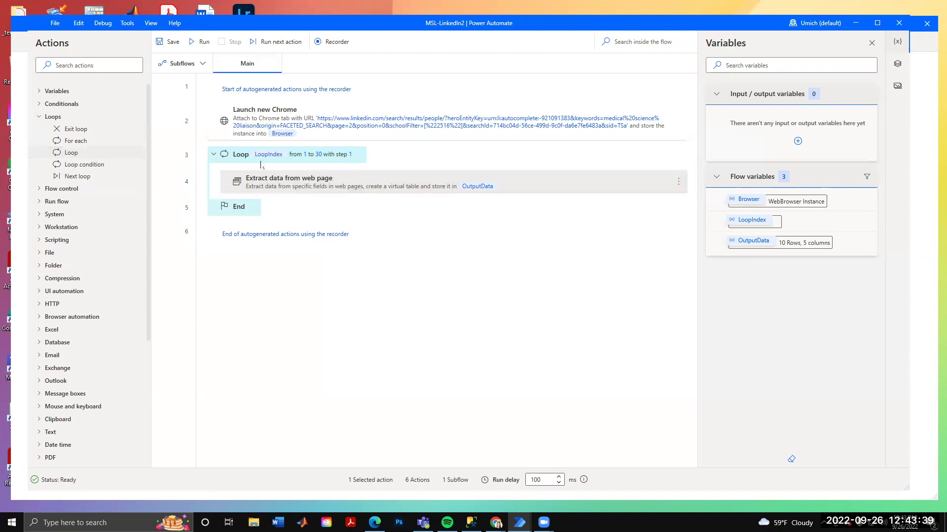
left_click(40, 117)
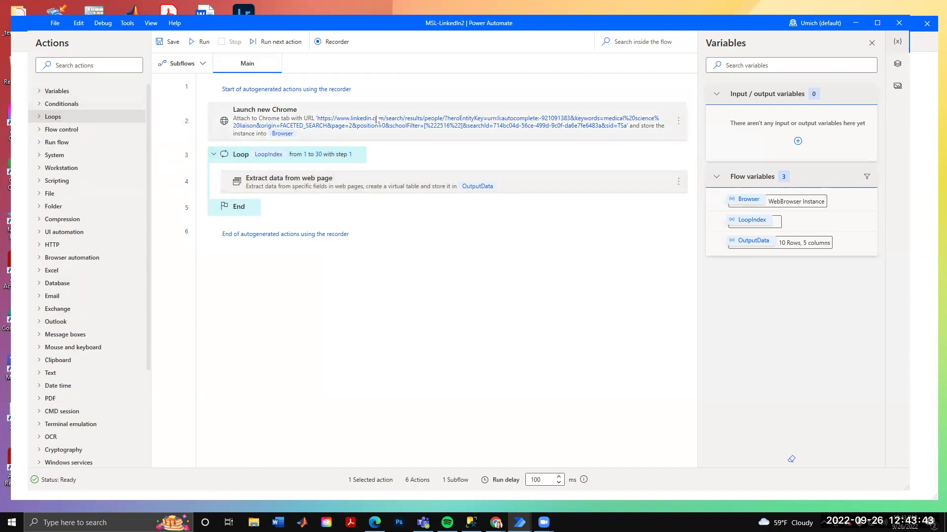
Copy the full tab URL from the Launch new Chrome action and leave the action unchanged
left_click(679, 125)
left_click(694, 116)
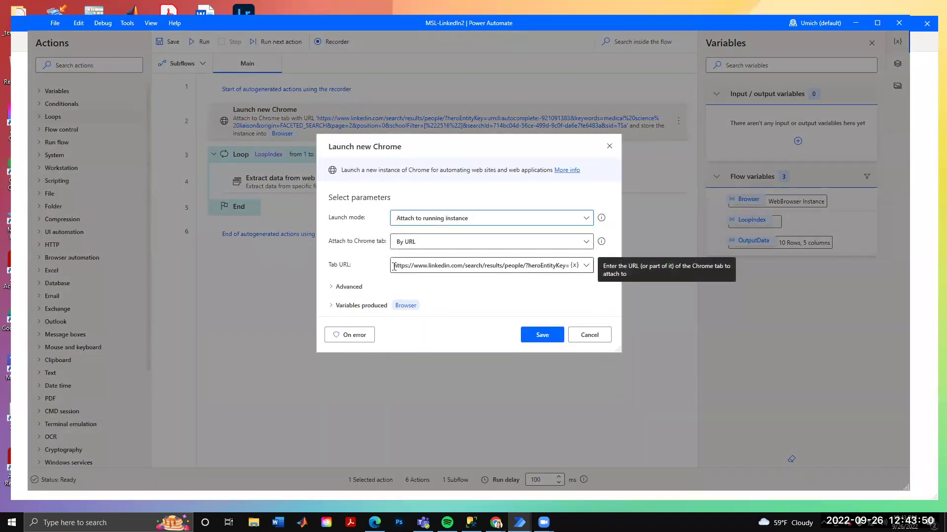
left_click_drag(394, 270, 586, 281)
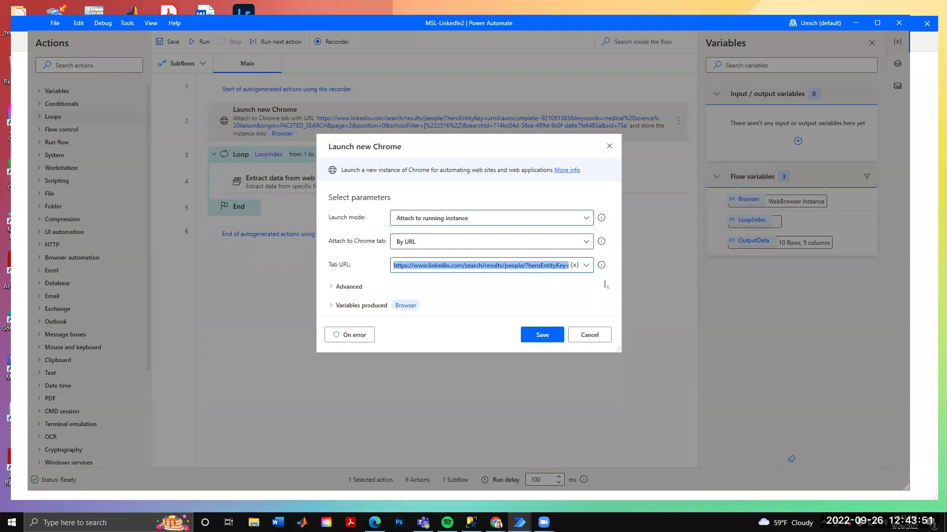
left_click(588, 334)
Add a Go to web page action inside the loop before the data extraction and paste the copied LinkedIn search URL
left_click(89, 67)
type("go to")
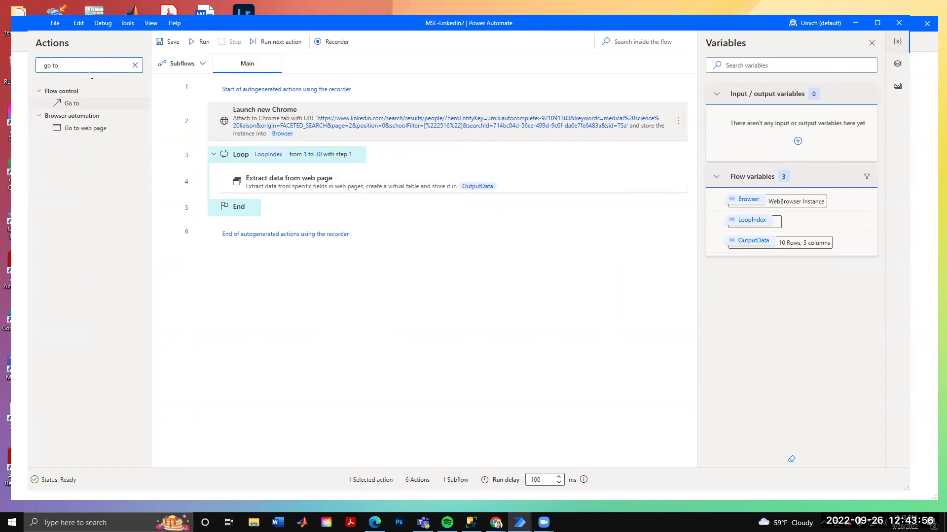
left_click_drag(85, 127, 295, 169)
left_click(408, 269)
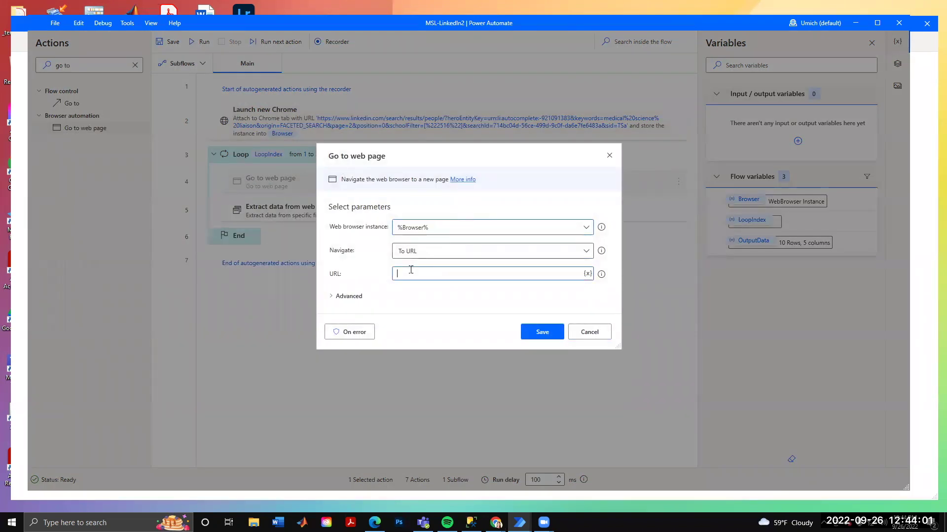
type("https://www.linkedin.com/search/results/people/?heroEntityKey=urn:li:autocomplete:-921091383&keywords=medical%%20science%%20liaison&origin=FACETED_SEARCH&page=2&position=0&schoolFilter=[%%222516%%22]&searchId=714bc04d-56ce-499d-9c0f-da6e7fe6483a&sid=TSa")
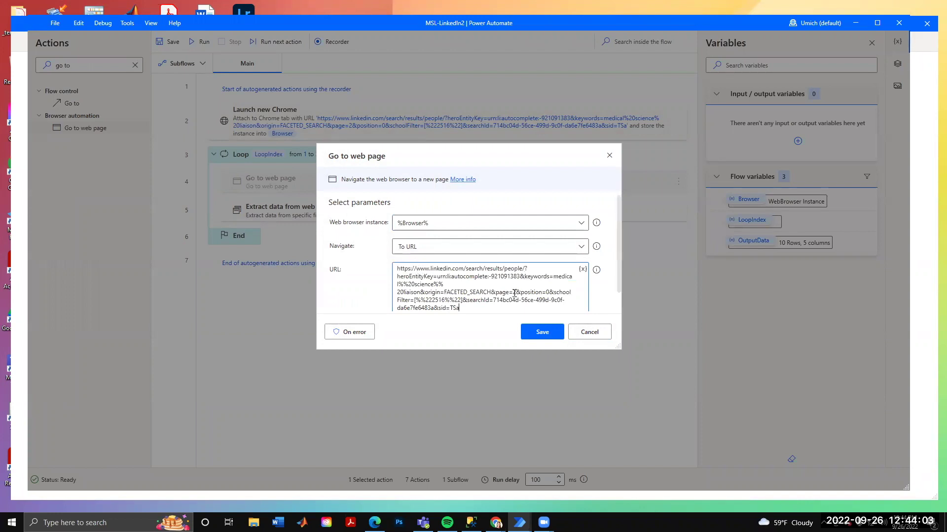
Replace the page number in the Go to web page URL with the LoopIndex variable and save the action
left_click_drag(515, 293, 501, 293)
key("Right")
key("BackSpace")
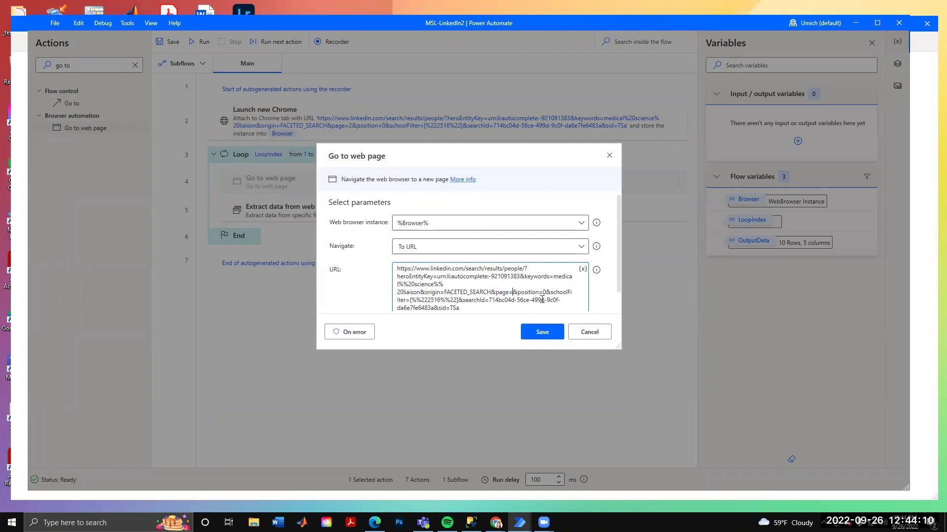
left_click(583, 269)
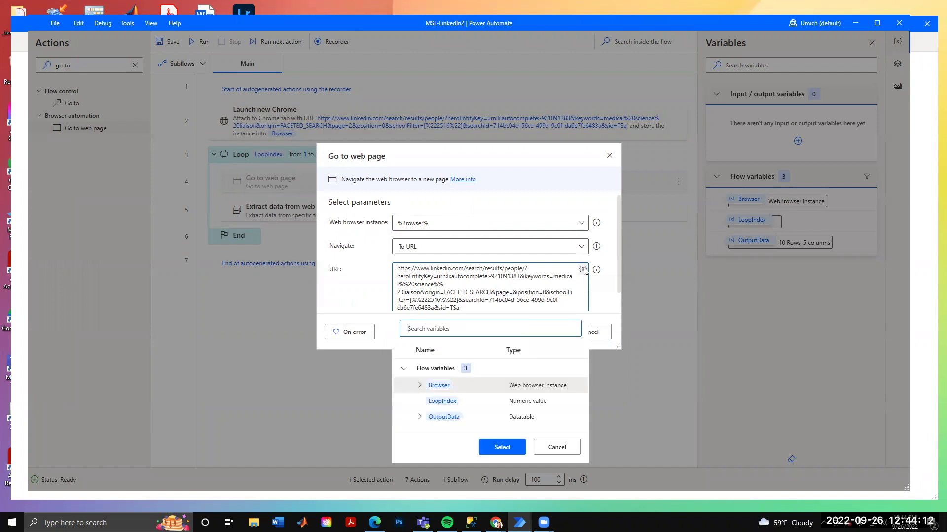
left_click(453, 404)
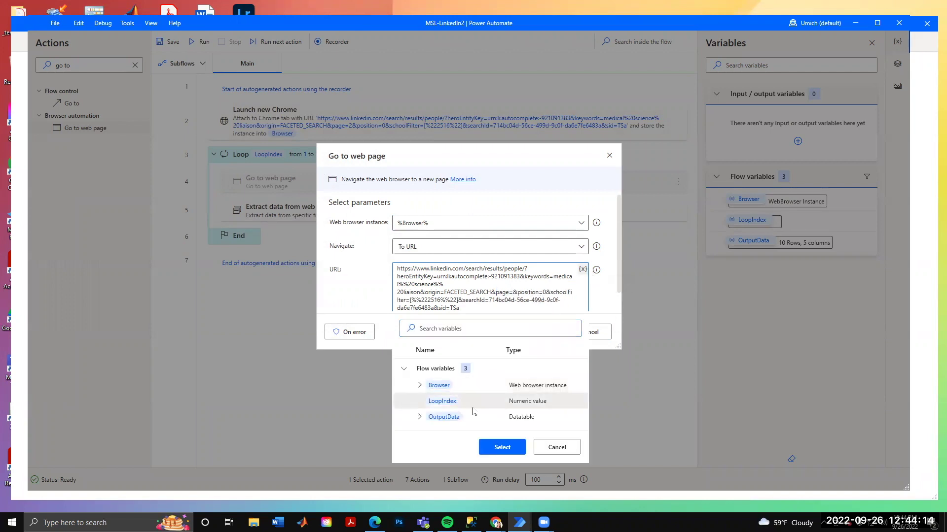
left_click(514, 449)
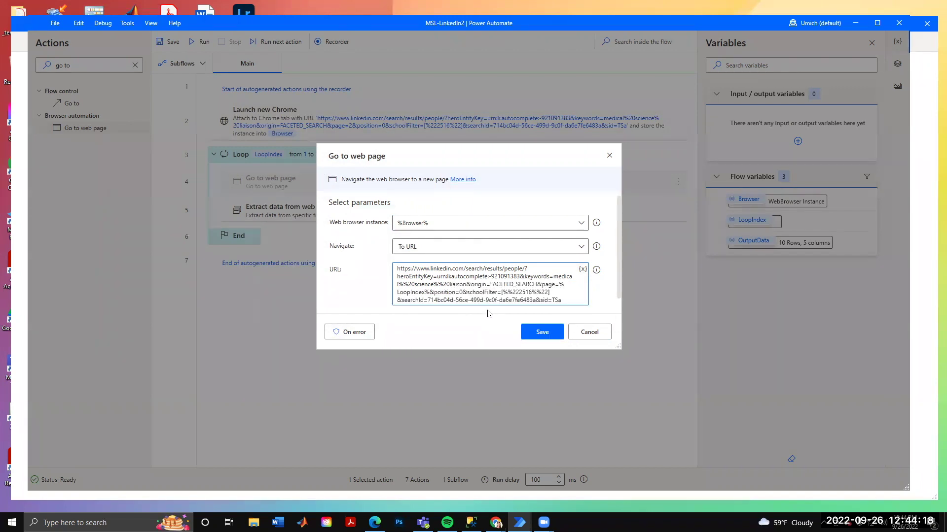
left_click(537, 333)
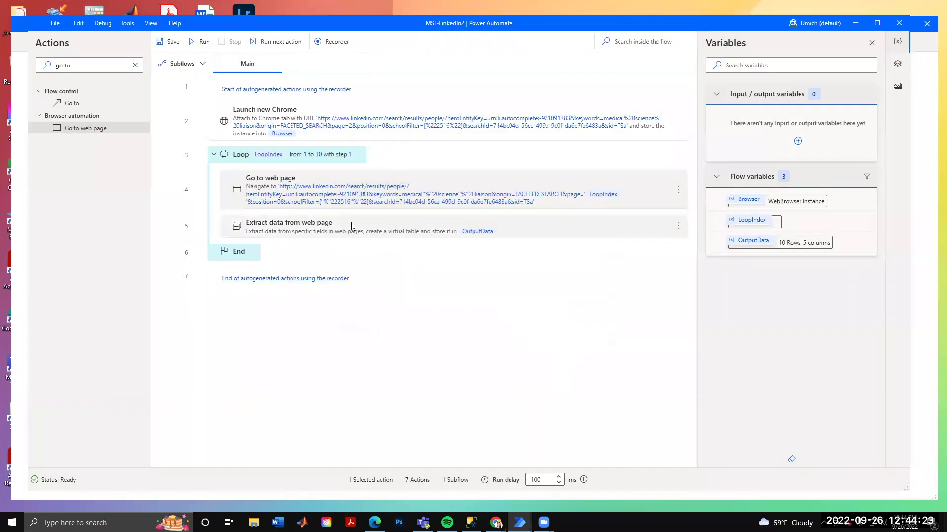
Add a Launch Excel action with a blank document between Launch new Chrome and the Loop
left_click(135, 64)
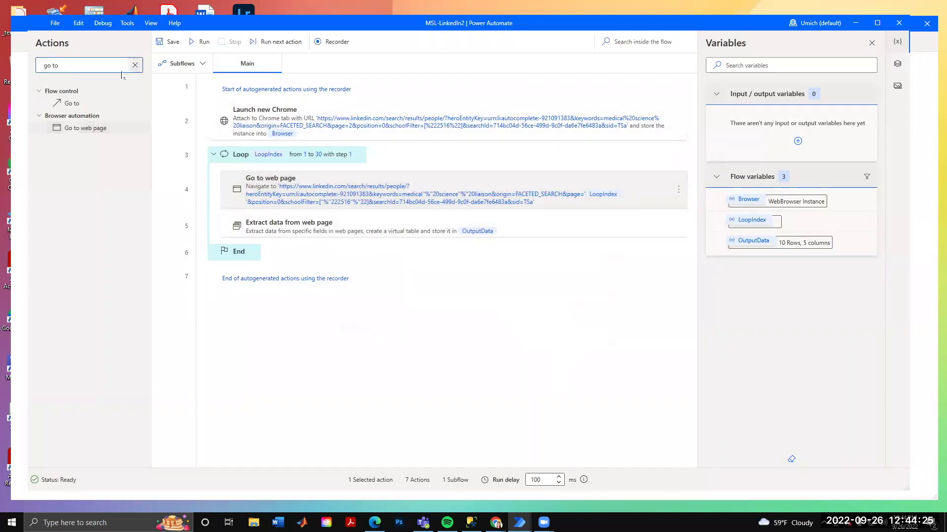
type("e")
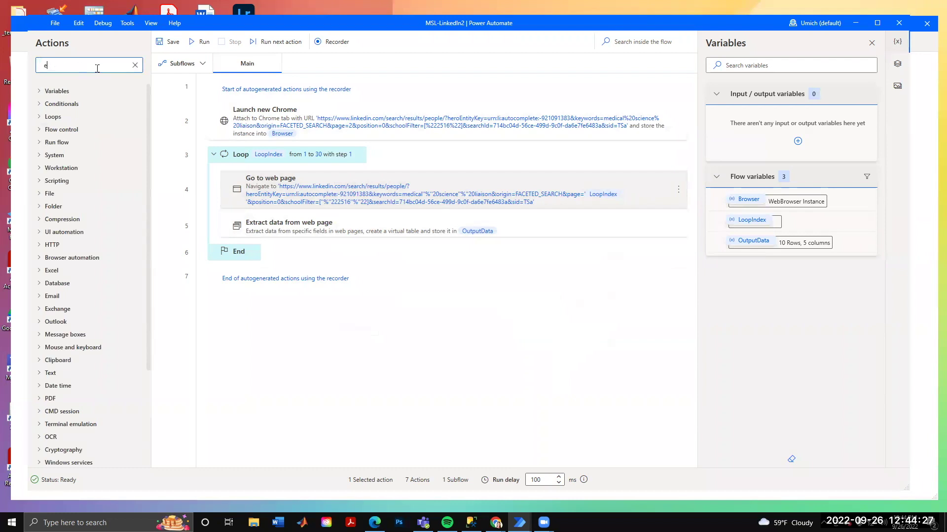
type("xcel")
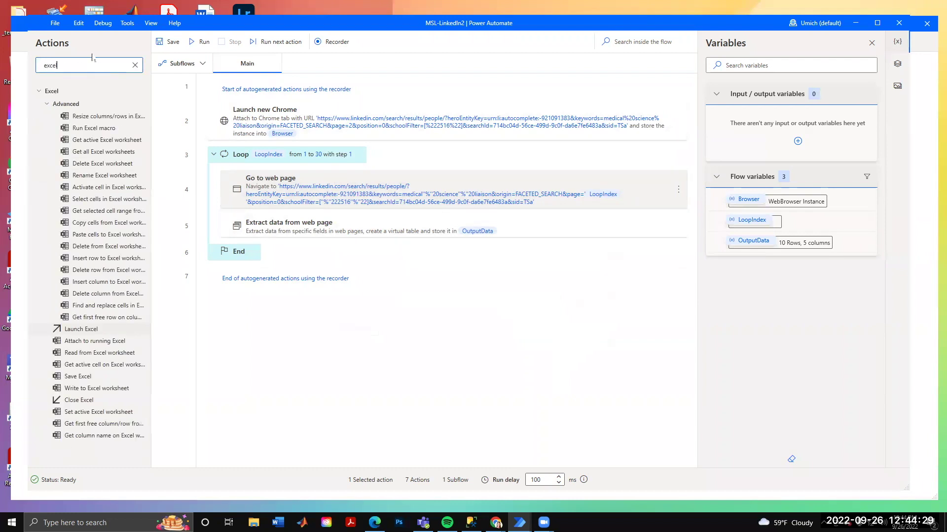
left_click_drag(82, 335, 284, 147)
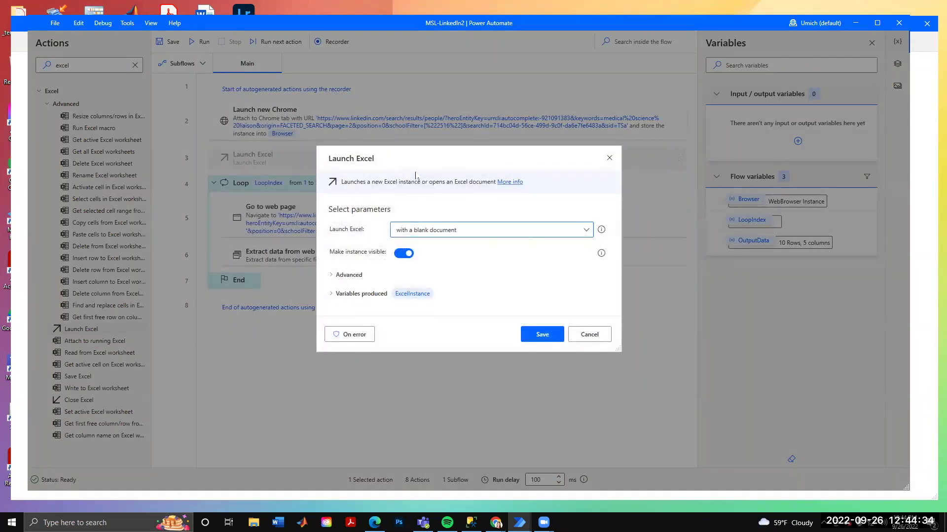
left_click(542, 335)
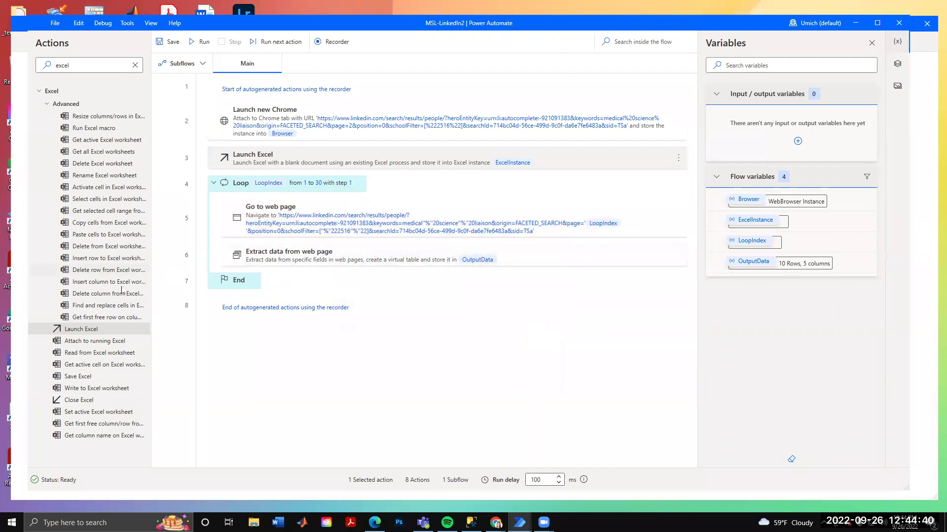
Add a Write to Excel worksheet action after the data extraction in the loop, writing OutputData to column A, row 1
left_click_drag(100, 389, 303, 273)
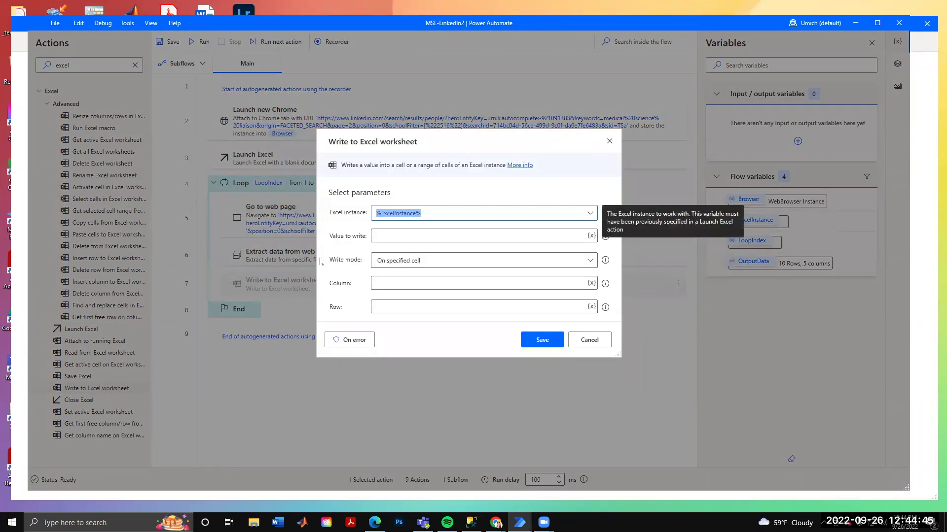
left_click(420, 235)
left_click(591, 235)
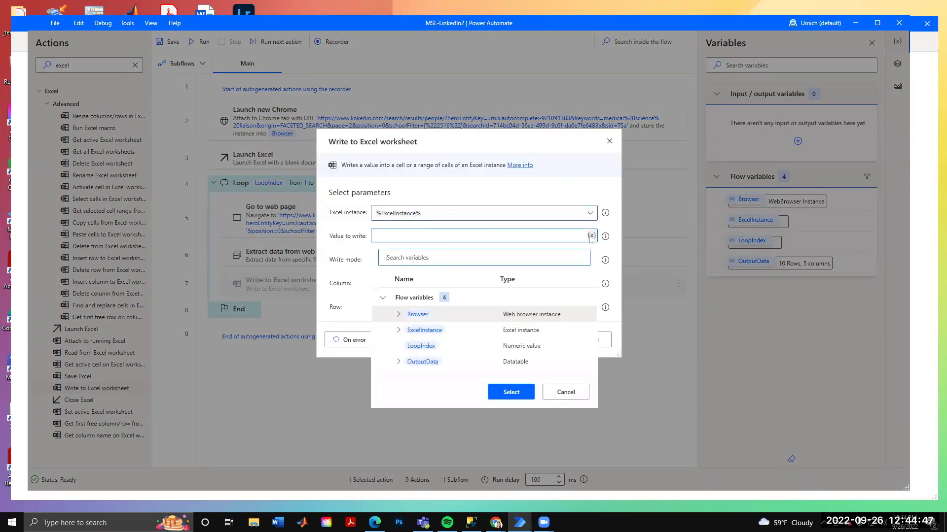
left_click(426, 362)
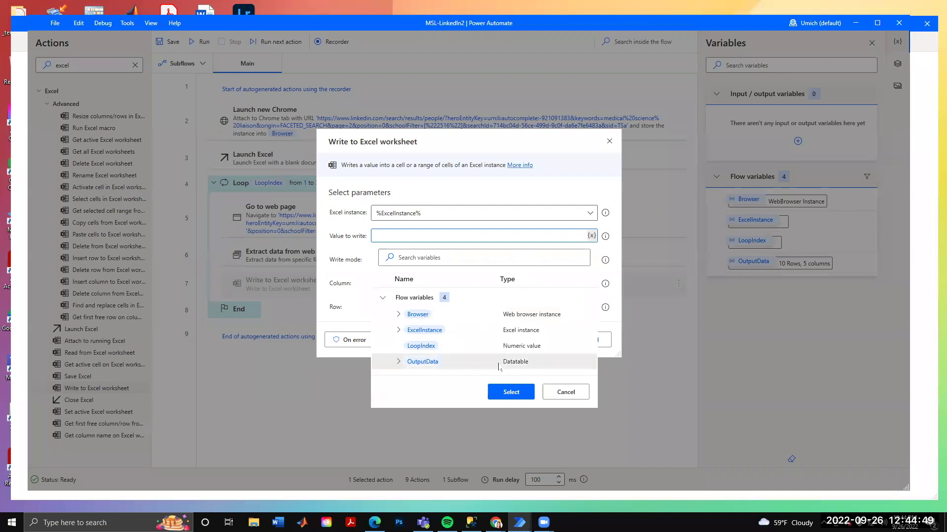
left_click(508, 390)
left_click(402, 283)
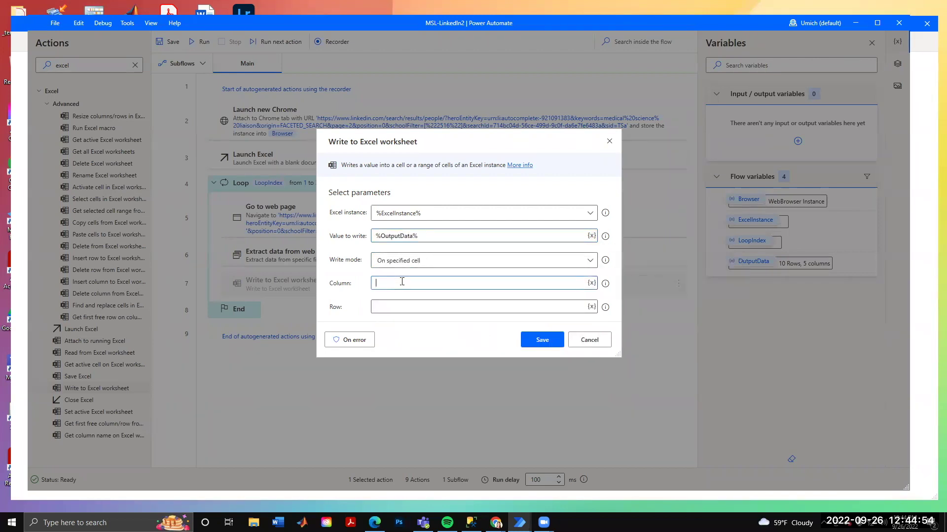
left_click(404, 305)
type("1")
left_click(538, 341)
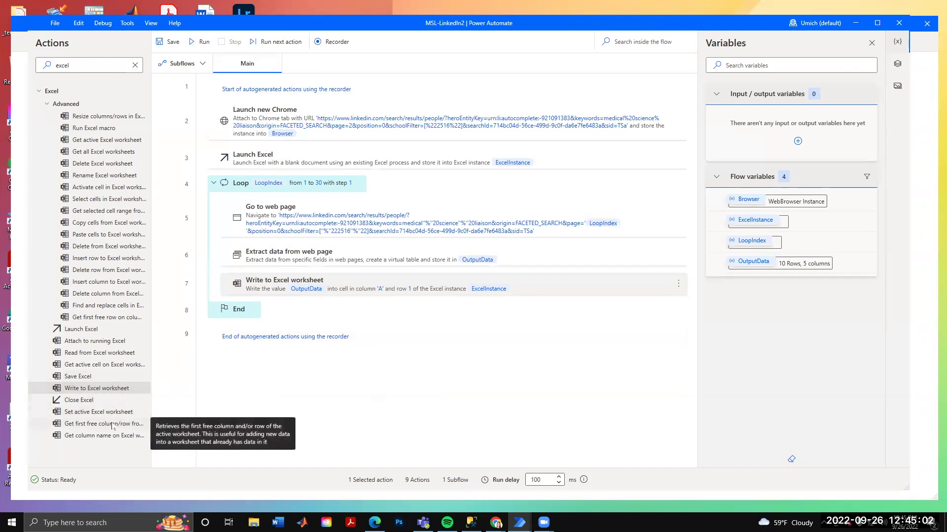
Add Get first free column/row from Excel worksheet before the Write to Excel worksheet action and set the write action's row to FirstFreeRow
left_click_drag(114, 424, 316, 269)
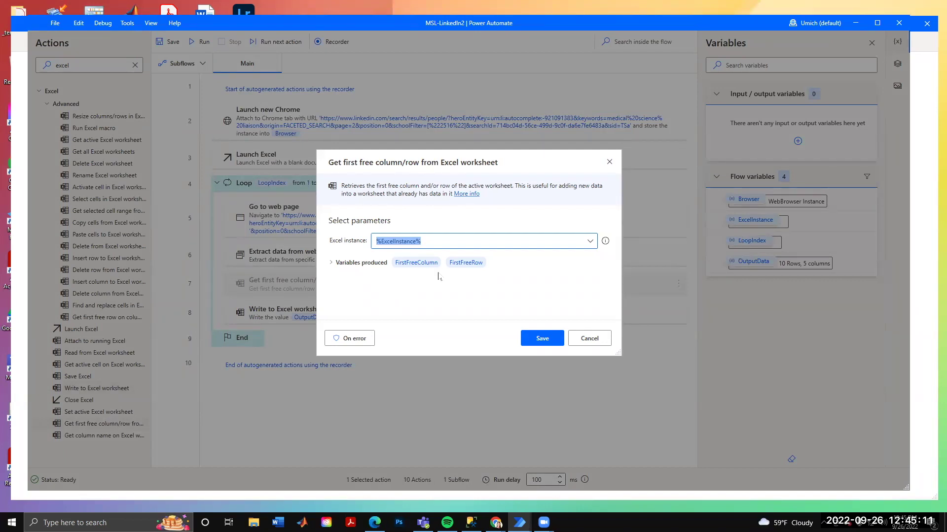
left_click(542, 339)
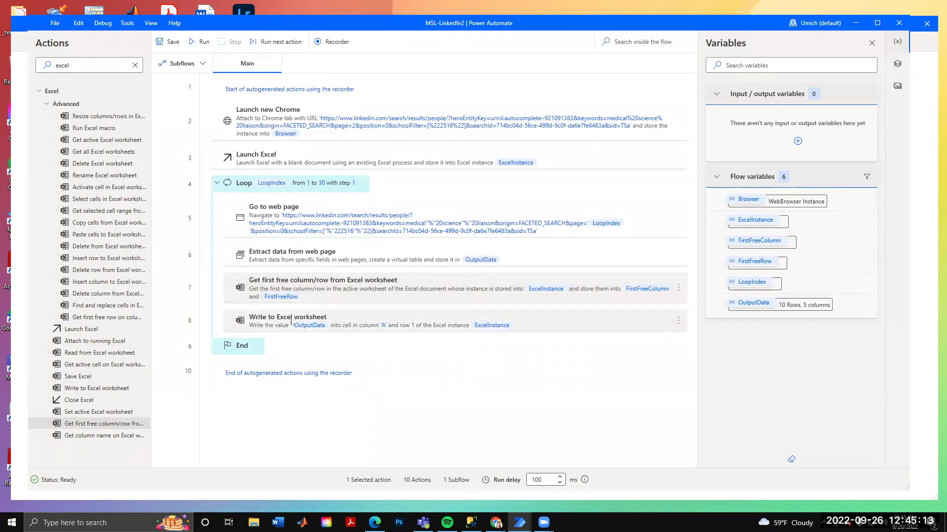
left_click(678, 321)
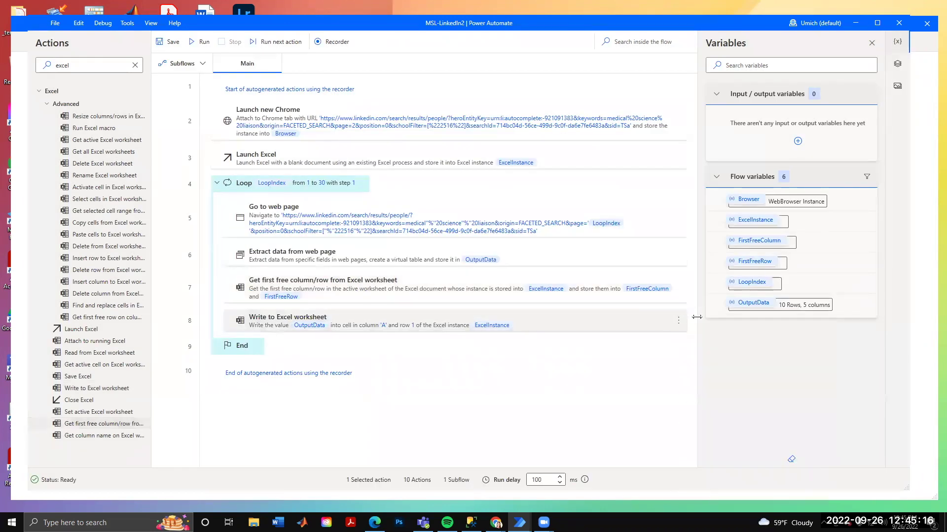
left_click(696, 317)
double_click(370, 307)
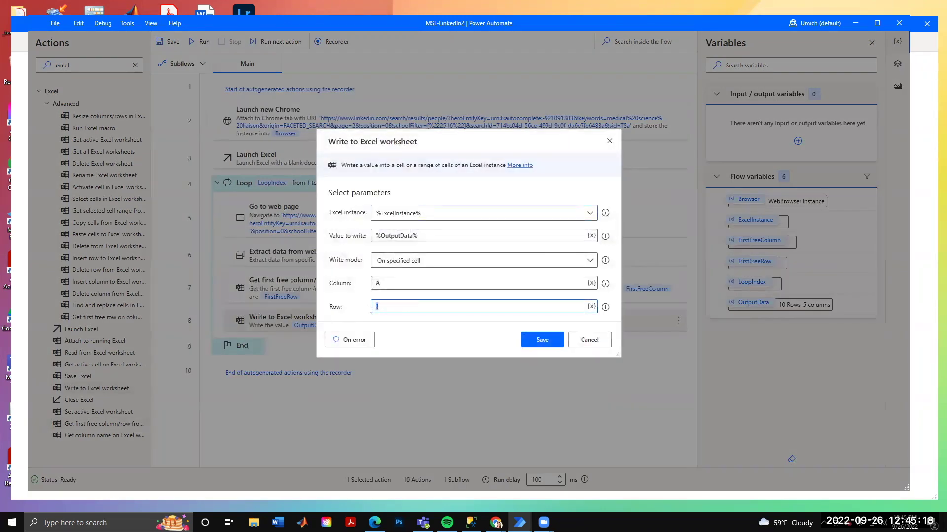
key("BackSpace")
left_click(591, 307)
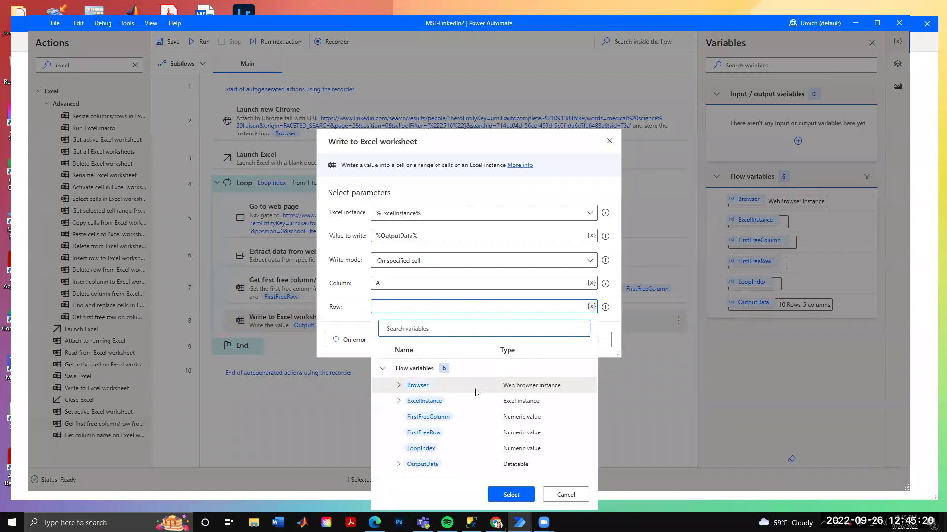
left_click(424, 433)
left_click(507, 492)
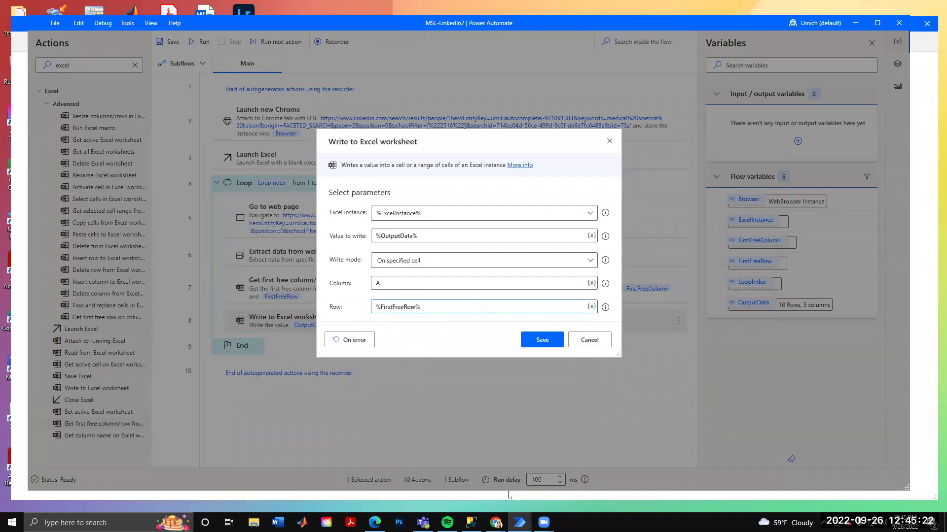
left_click(542, 340)
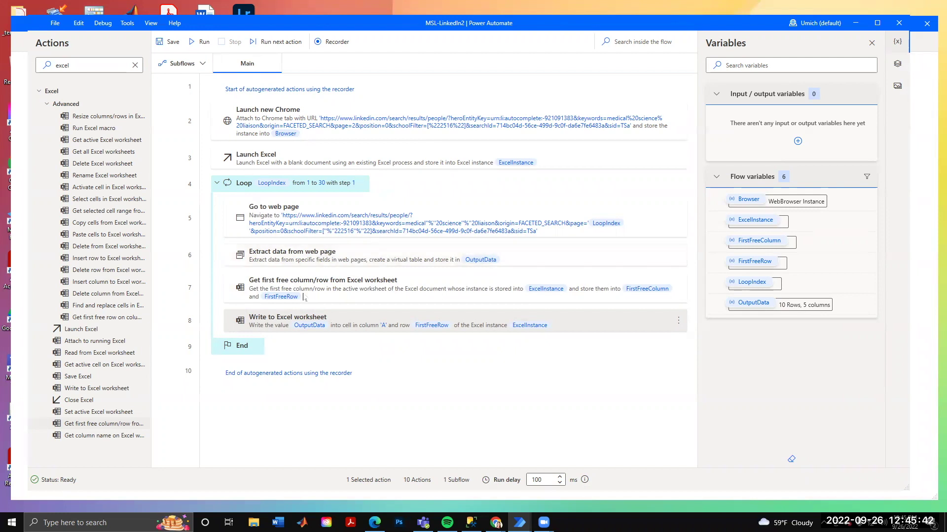
Add a Wait action of 8 seconds at the end of the loop, after Write to Excel worksheet
double_click(52, 65)
type("wait")
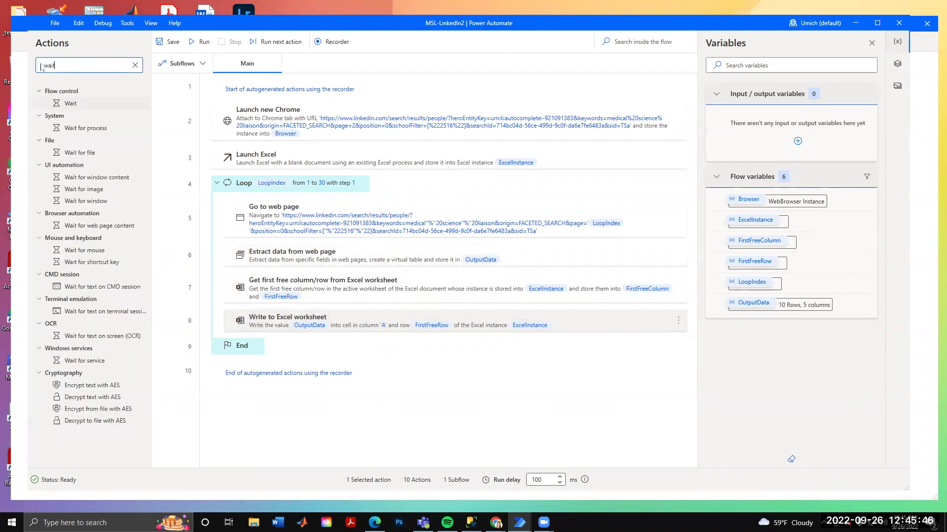
left_click_drag(81, 112, 281, 332)
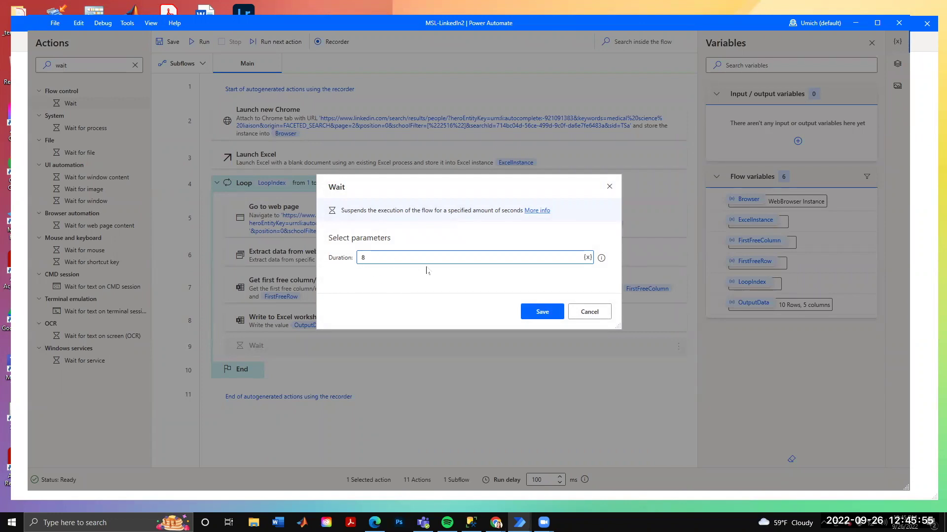
left_click(538, 315)
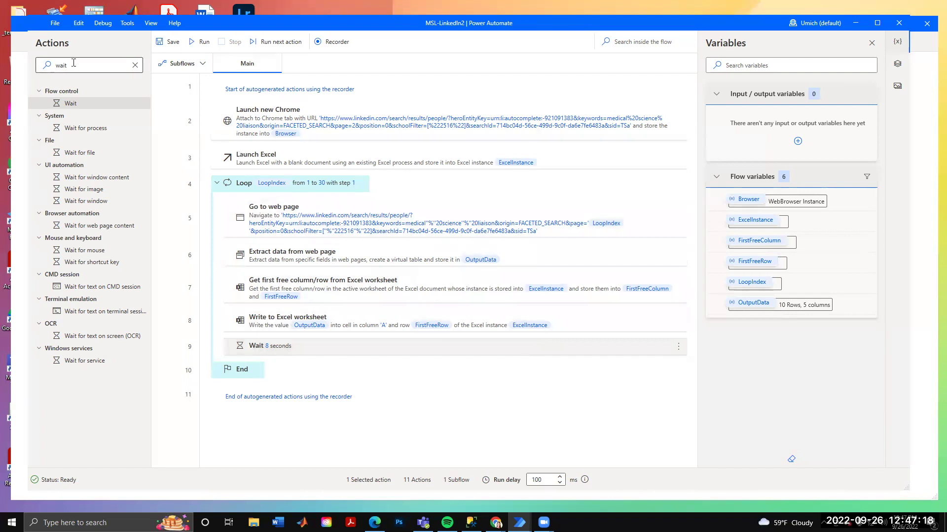
Add a Save Excel action after the loop, using Save document as with MSL-compiled-results.xlsx in the UMICH OTHER folder under Documents
double_click(58, 65)
type("excel")
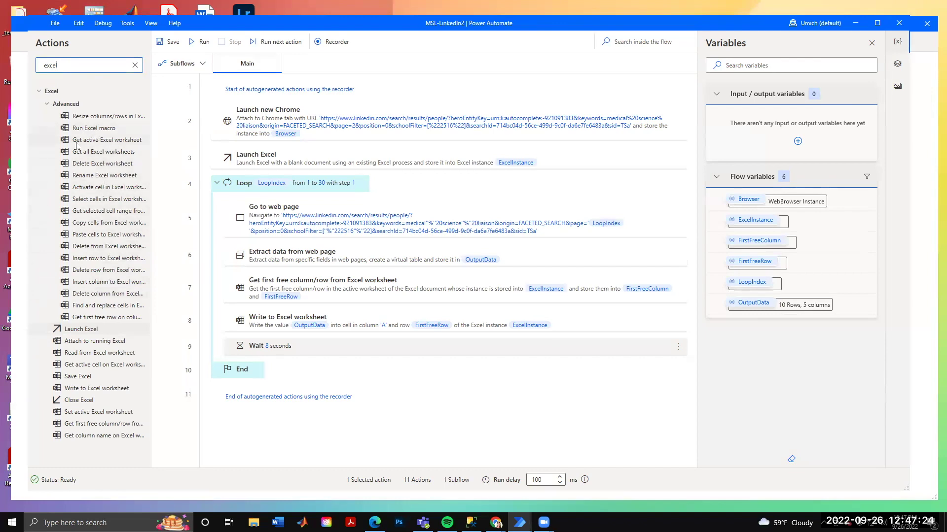
left_click_drag(79, 377, 265, 390)
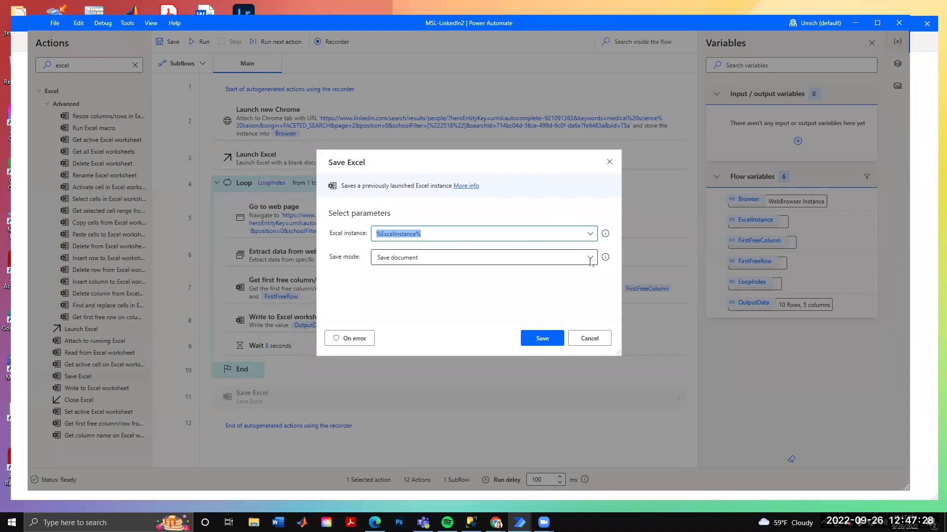
left_click(590, 257)
left_click(442, 287)
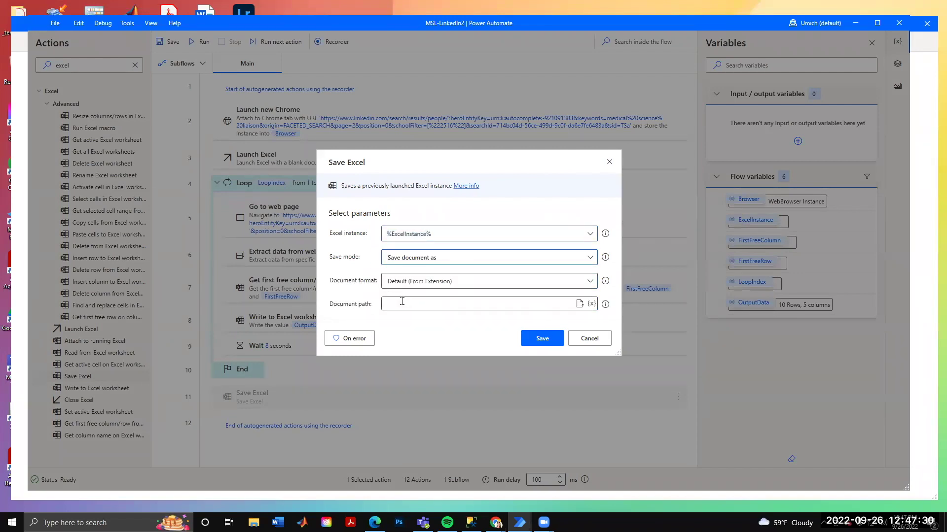
left_click(579, 303)
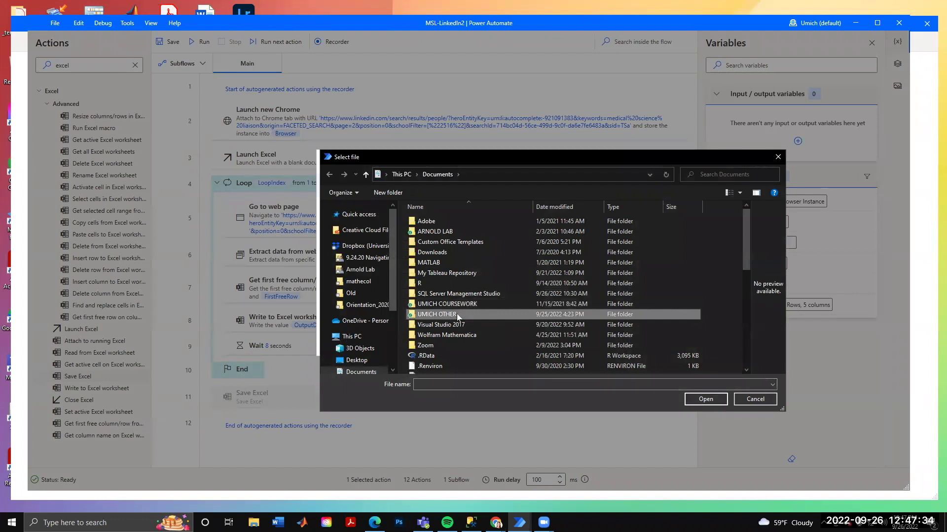
double_click(458, 316)
left_click(452, 385)
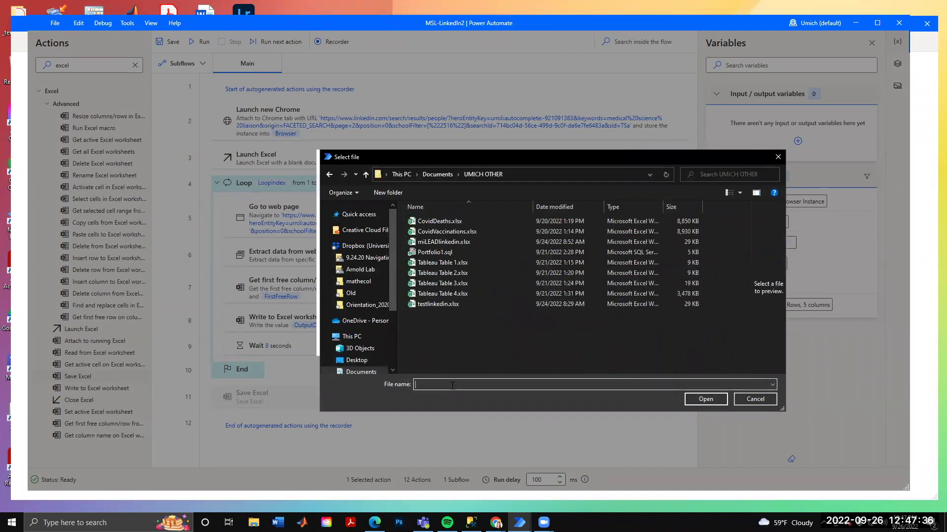
type("MSL-compiled-results.xlsx")
left_click(705, 400)
left_click(541, 336)
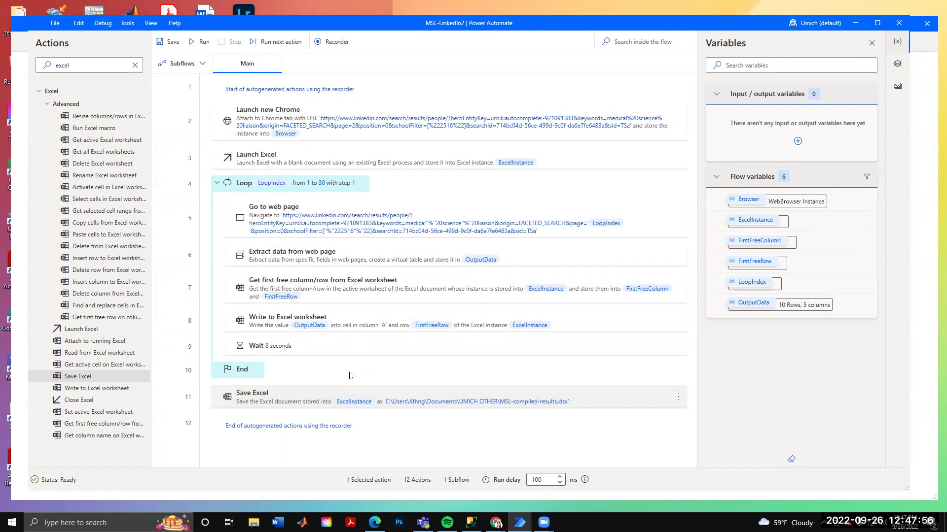
Run the flow, switch to the MSL-compiled-results.xlsx workbook in Excel and enlarge its window
left_click(203, 43)
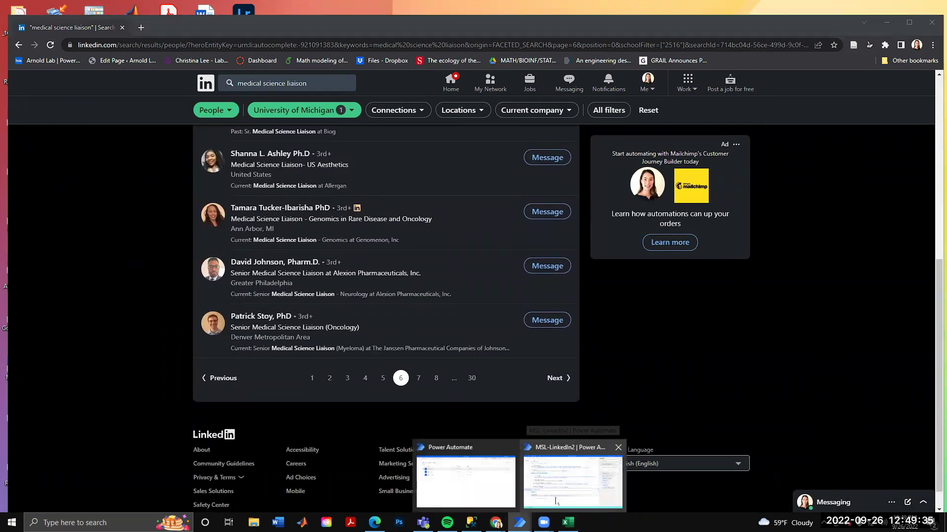
left_click(567, 474)
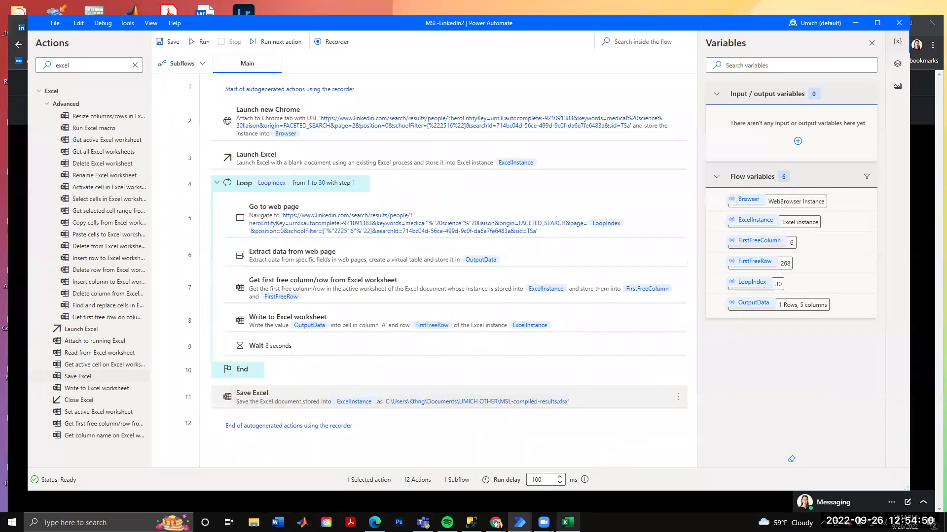
left_click(563, 517)
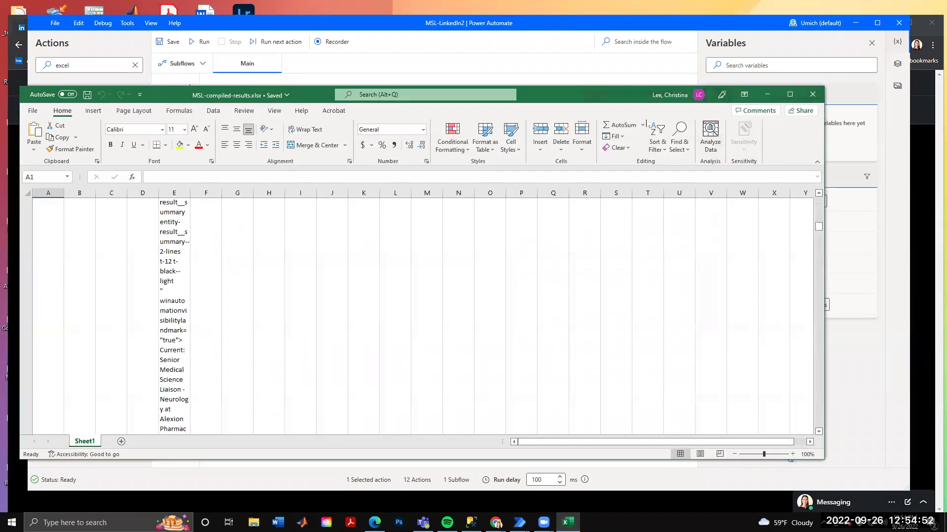
left_click_drag(559, 90, 555, 38)
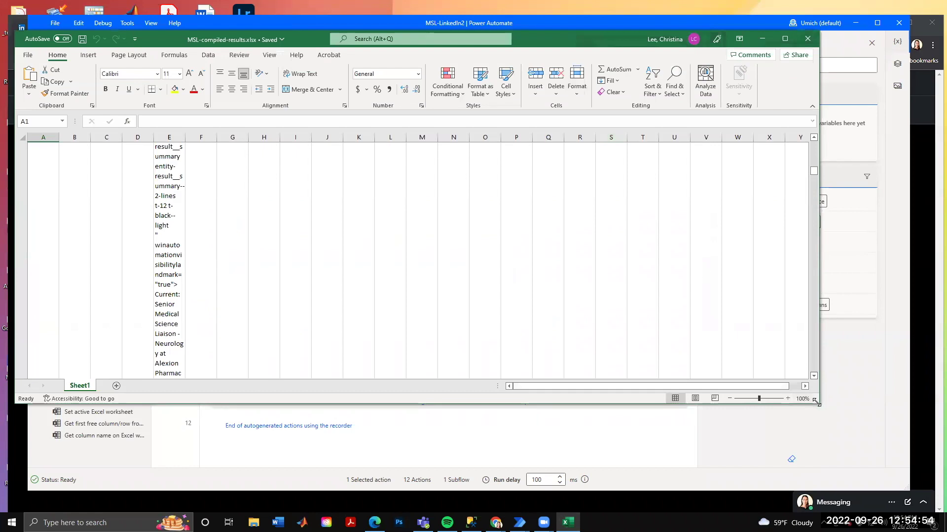
left_click_drag(815, 402, 911, 466)
Autofit all columns of Sheet1 to their contents and select the first extracted record's name in cell A2
left_click_drag(185, 139, 569, 153)
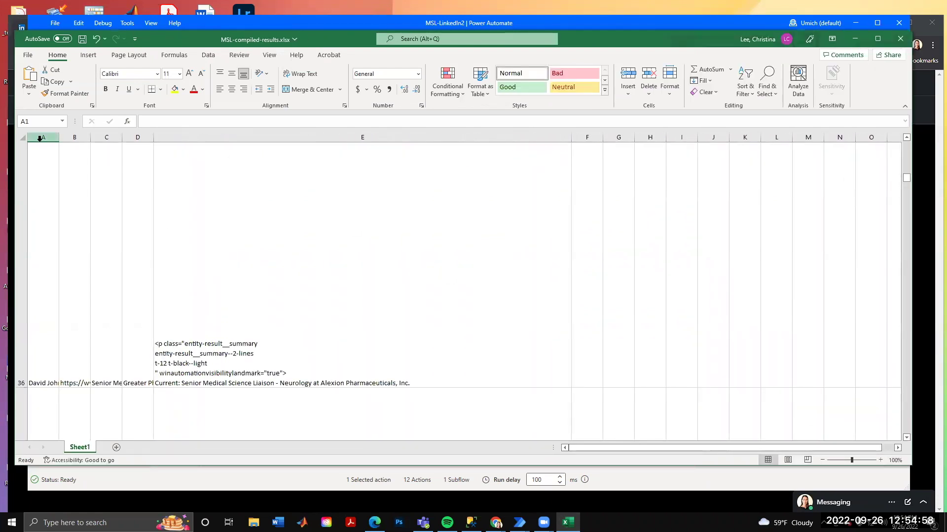
left_click(22, 138)
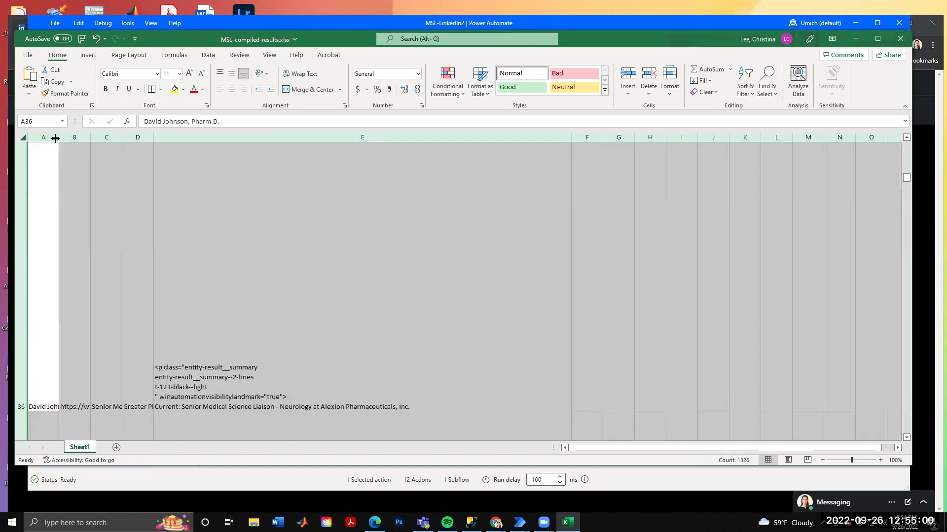
double_click(56, 137)
left_click(117, 352)
scroll(116, 340, "up", 5)
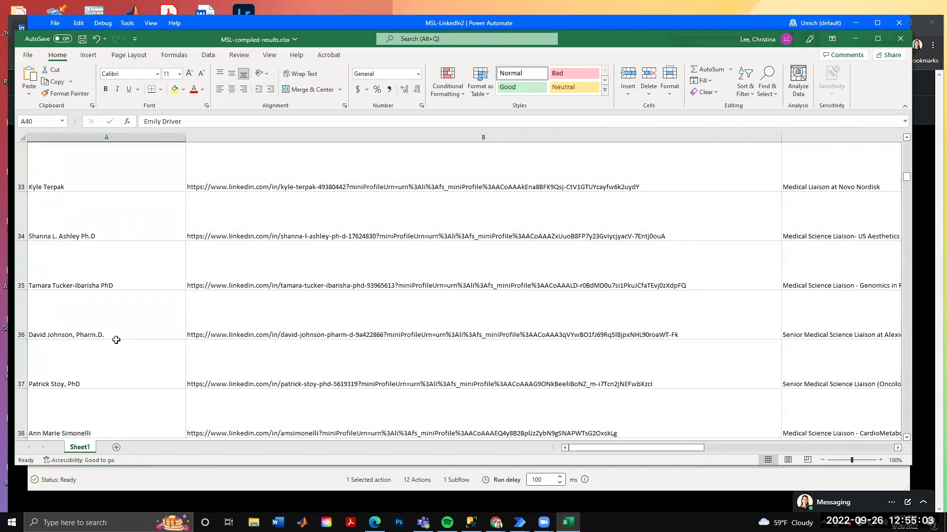
scroll(117, 340, "up", 4)
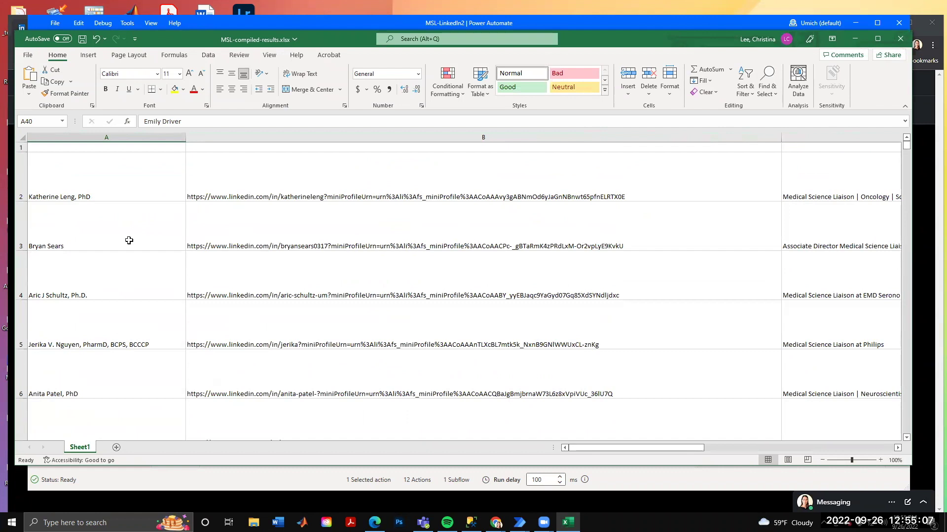
left_click(123, 196)
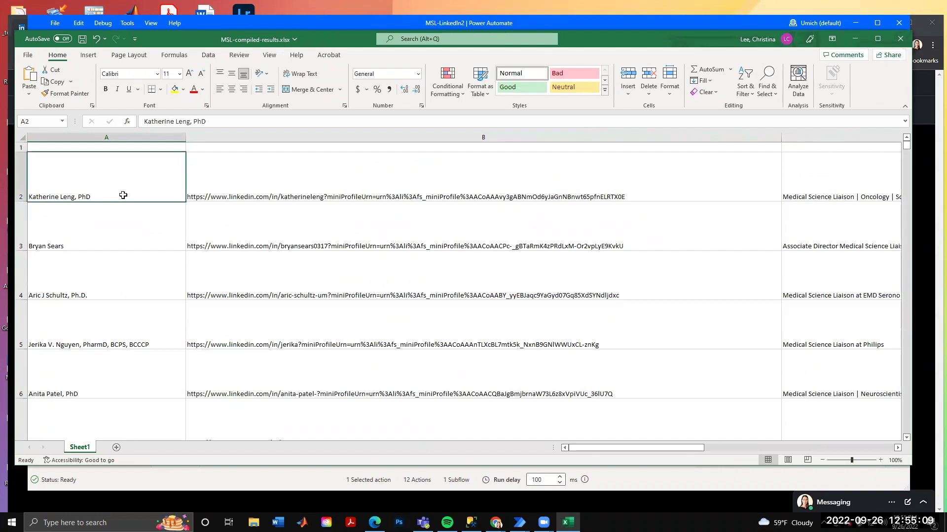
Examine the first extracted record in row 2 across its profile link, headline, location and summary in columns B to E
left_click(627, 171)
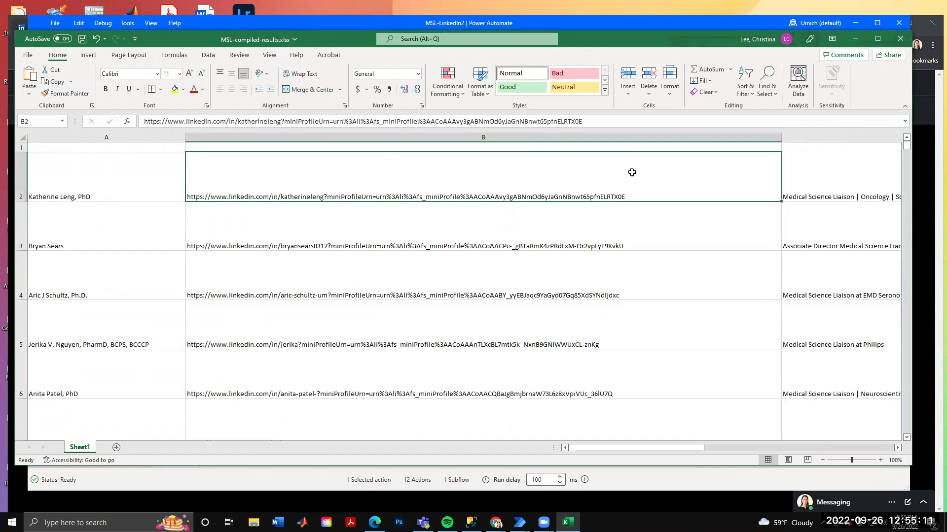
key("Right")
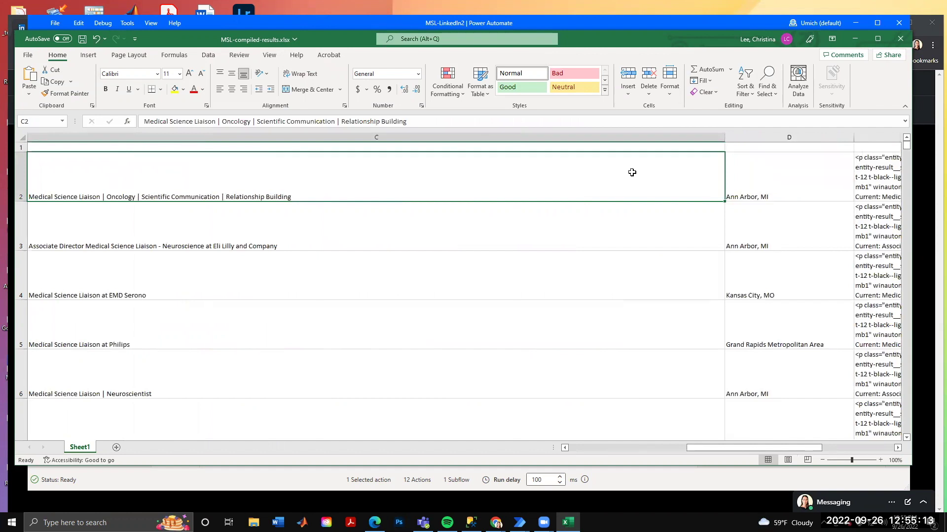
key("Right")
key("Right")
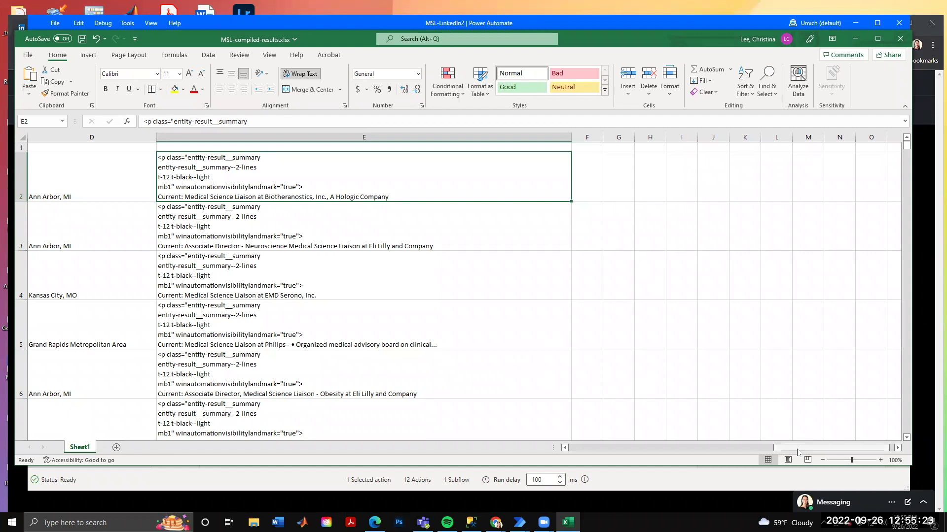
scroll(798, 453, "left", 3)
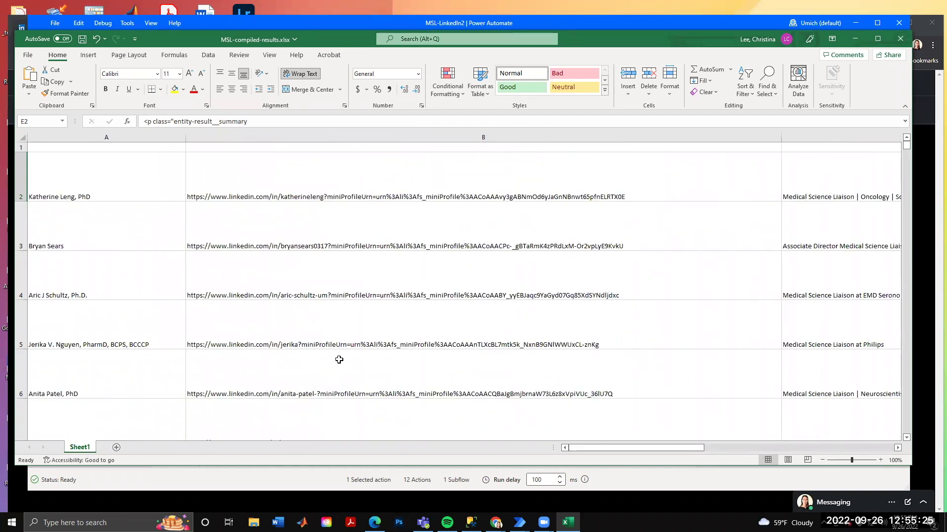
Examine the last extracted record in row 268, going from the name in column A to the summary in column E
left_click_drag(911, 152, 936, 406)
scroll(814, 342, "down", 5)
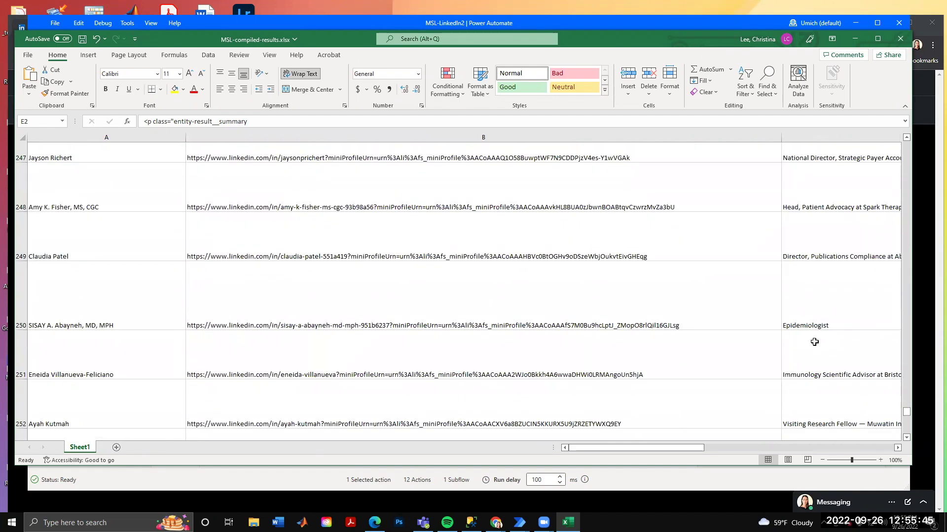
scroll(816, 343, "down", 4)
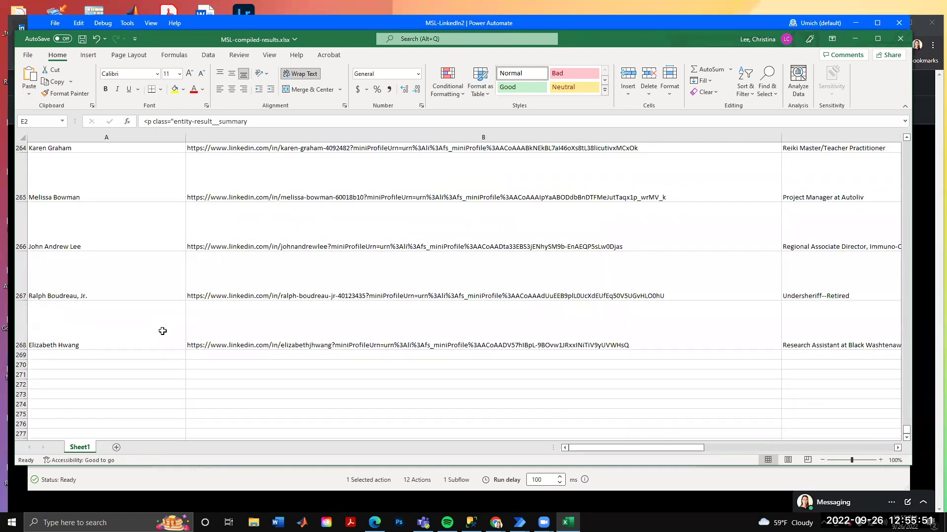
left_click(163, 331)
key("Right")
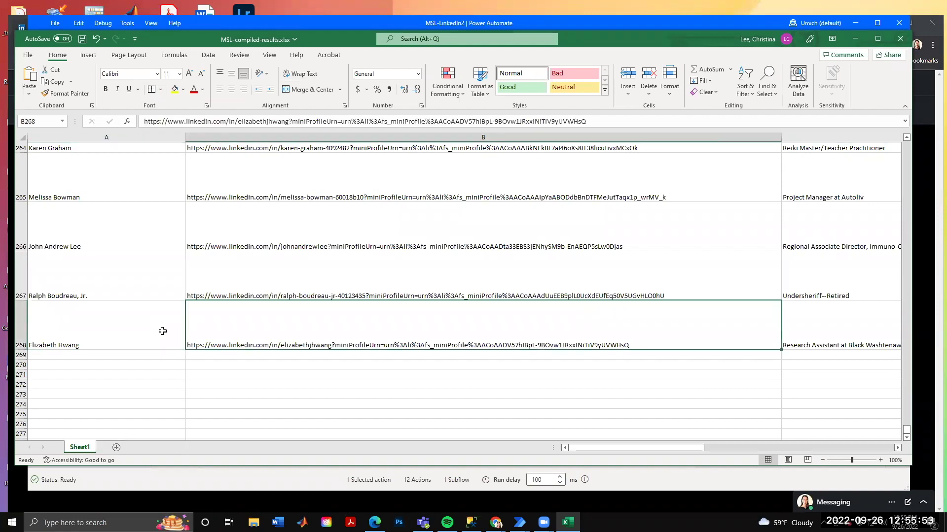
key("Right")
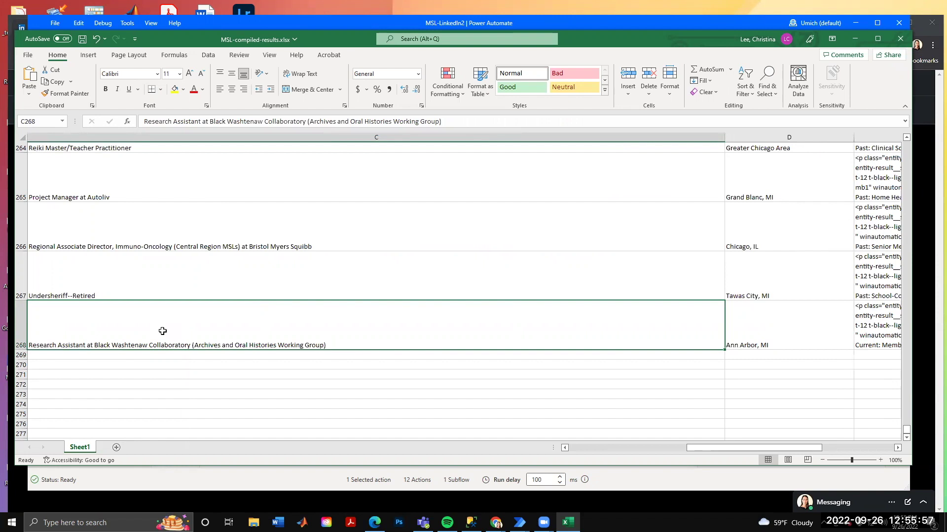
key("Right")
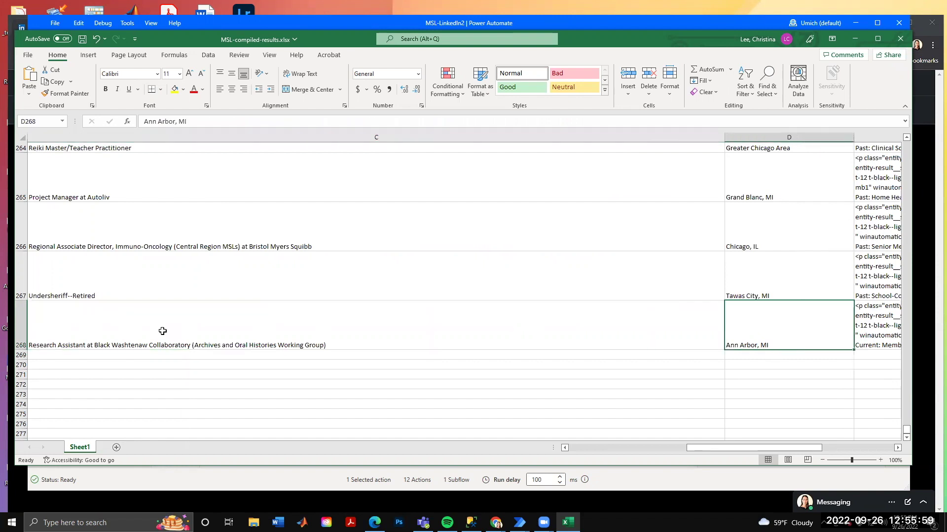
key("Right")
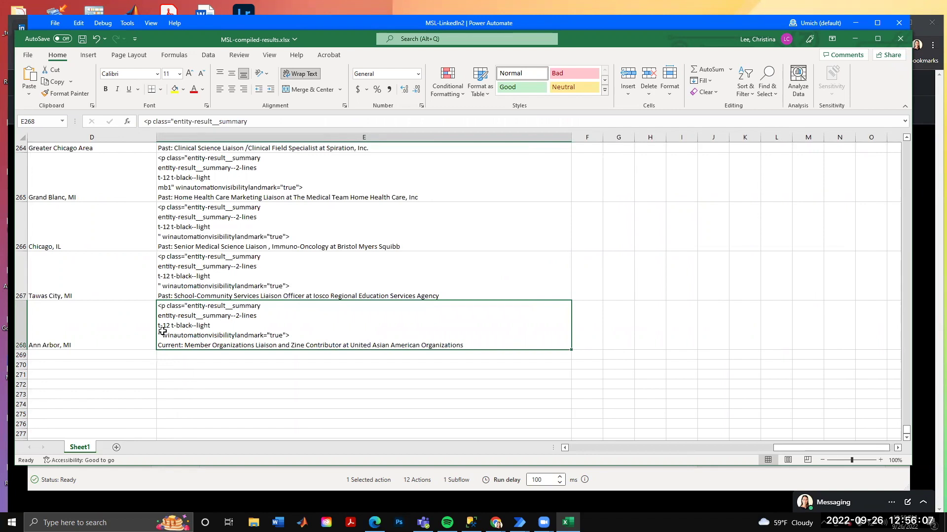
Examine the summary cells in column E from row 267 back up to row 262
key("Up")
key("Up")
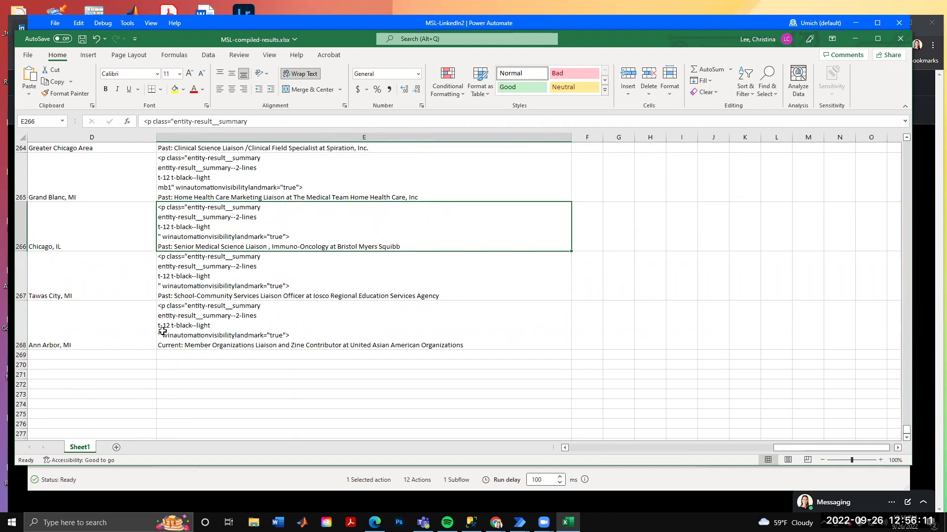
key("Up")
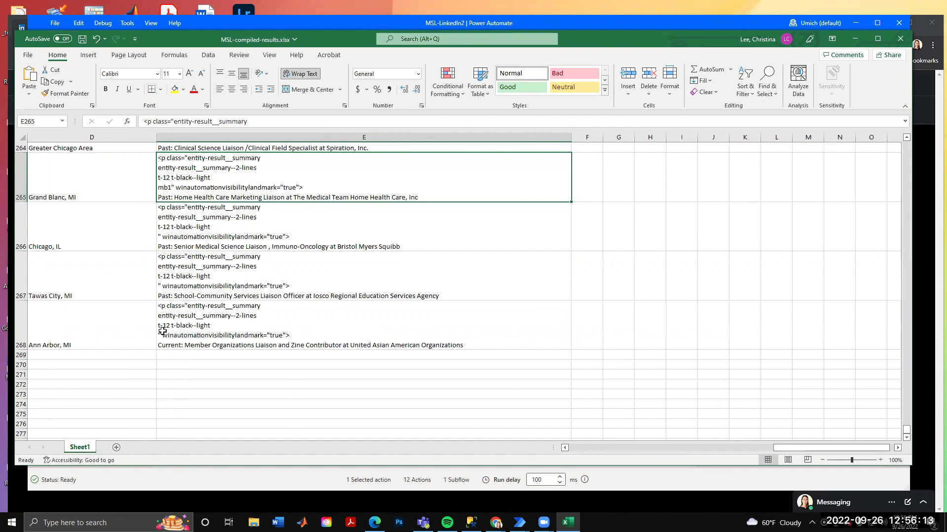
key("Up")
key("Up")
key("Up")
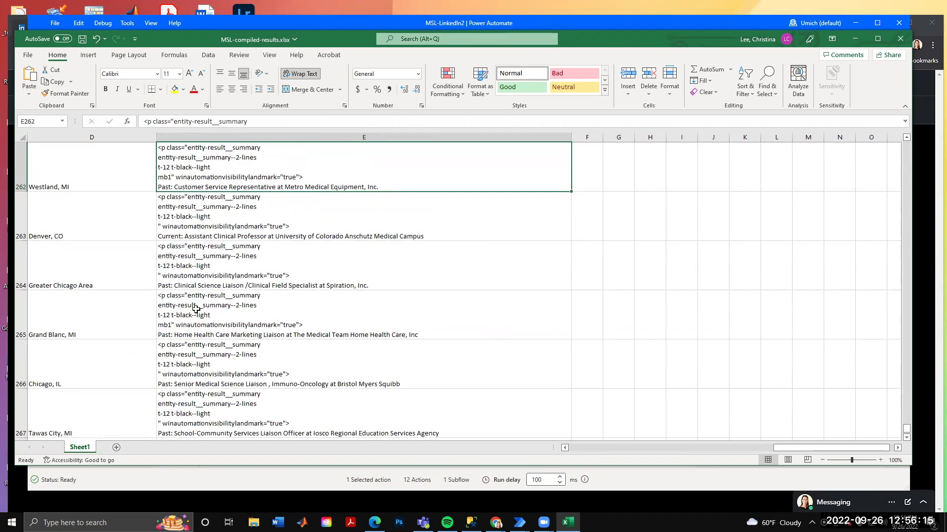
Return to the beginning of Sheet1 and select the first record's name in cell A2
left_click_drag(906, 430, 907, 145)
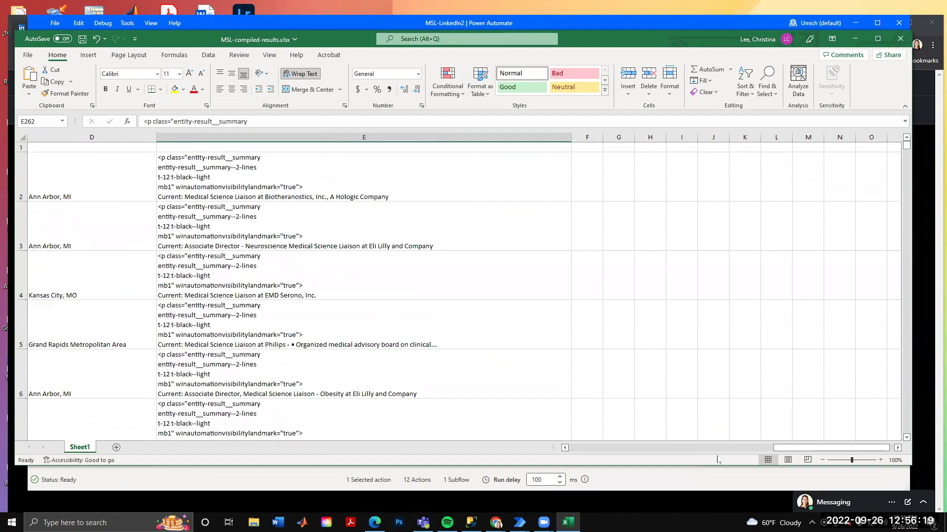
left_click_drag(782, 448, 520, 449)
left_click(111, 182)
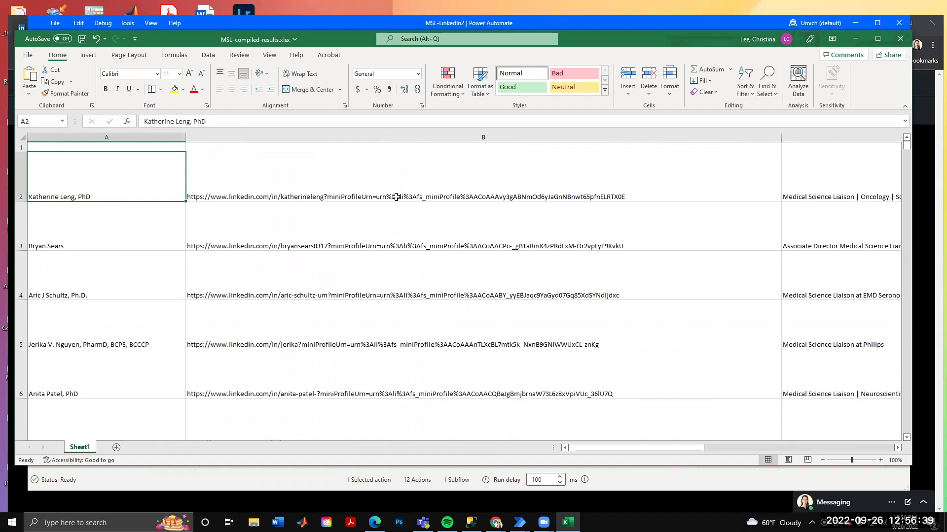
Minimize the workbook to return to the MSL-LinkedIn2 flow in Power Automate, and clear the excel search among the actions
left_click(853, 39)
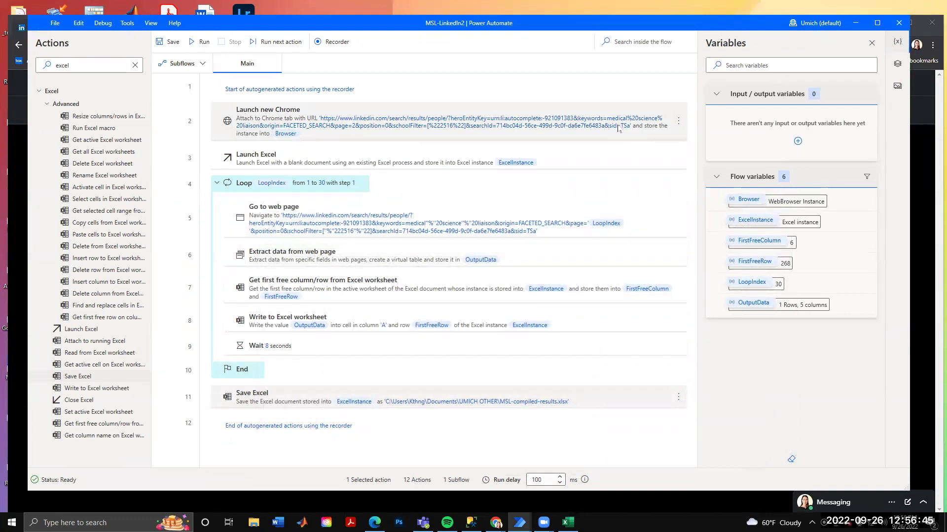
left_click(134, 67)
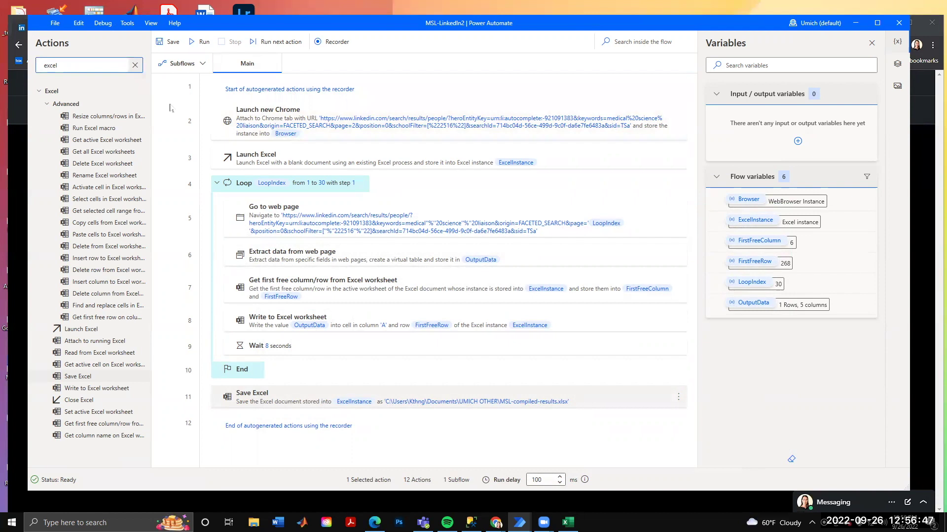